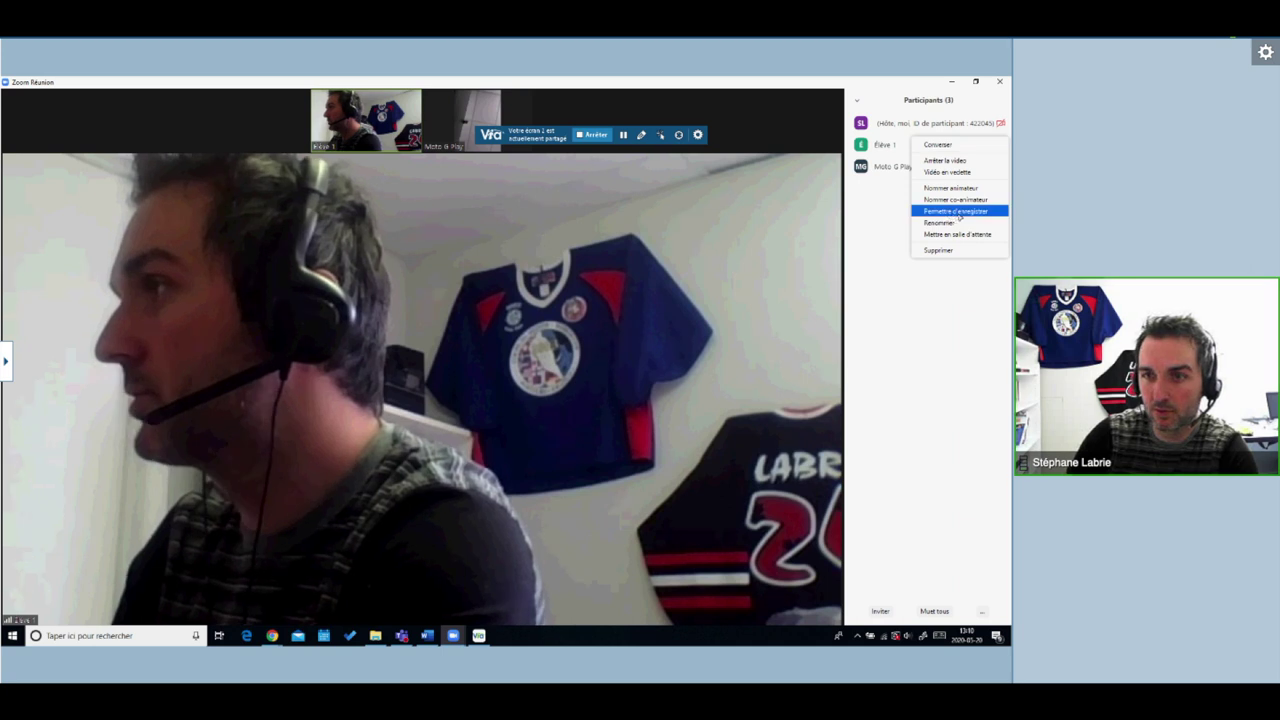
# Rename the participant Élève 1 with the student's first name.
pyautogui.click(965, 208)
pyautogui.write('Jean-Simon')
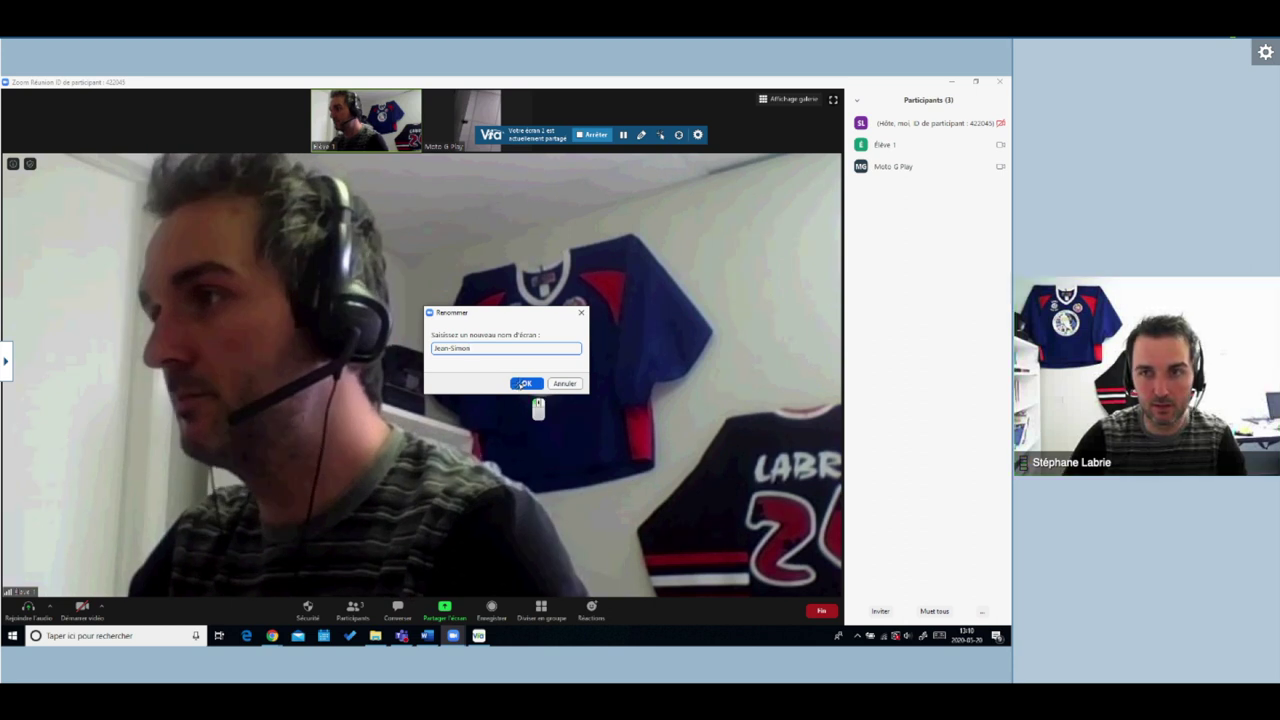
pyautogui.press('Return')
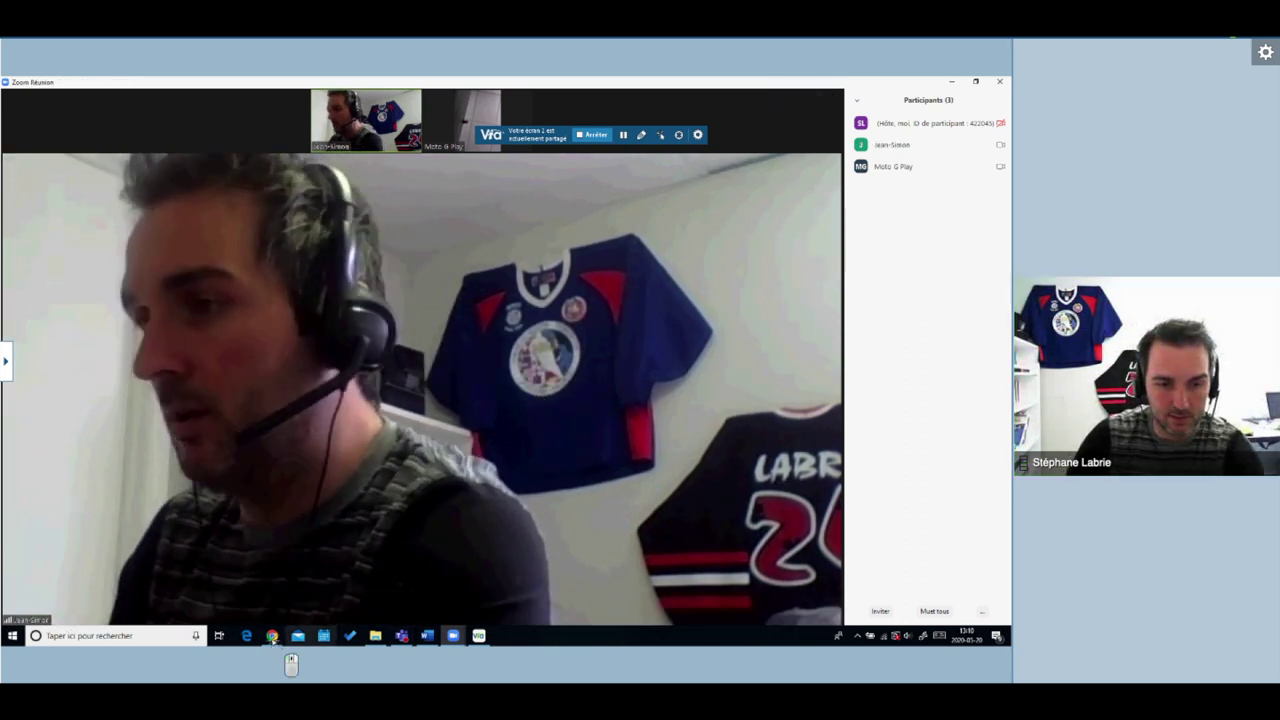
# Switch to the Google Slides presentation and highlight "Changer la disposition des écrans", followed by "Communiquer par écrit".
pyautogui.moveTo(272, 635)
pyautogui.moveTo(309, 603)
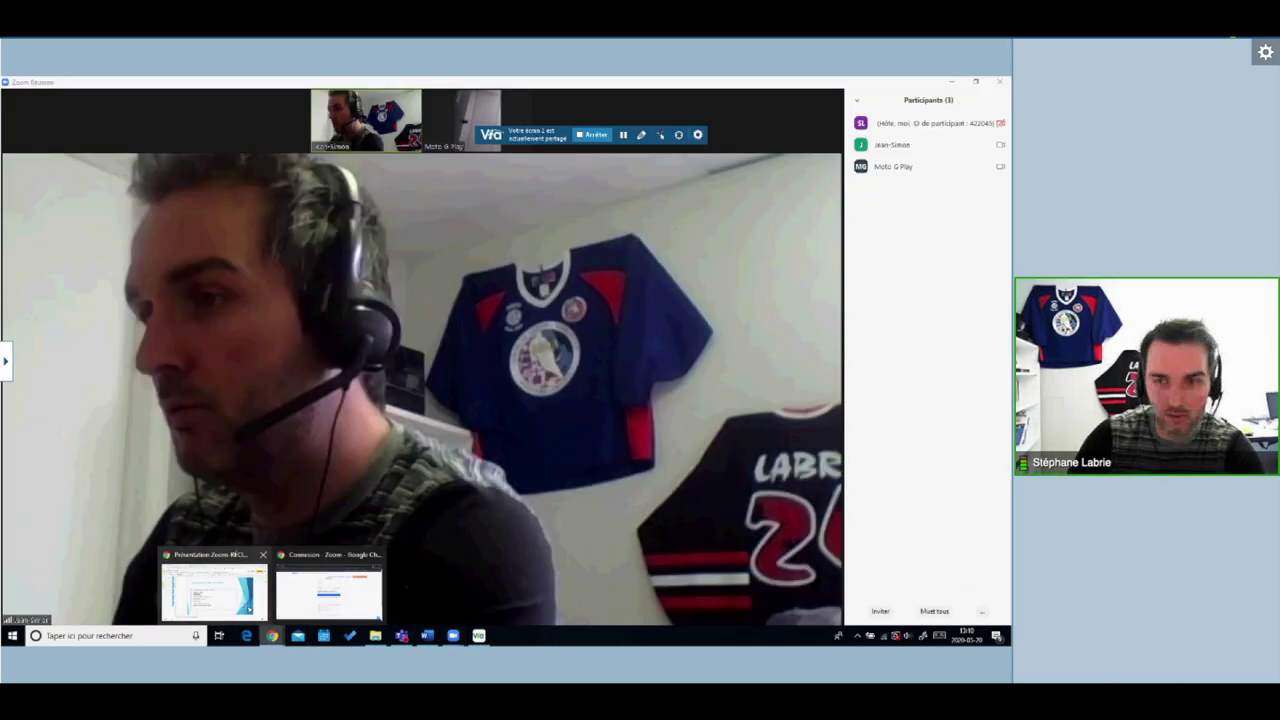
pyautogui.click(213, 590)
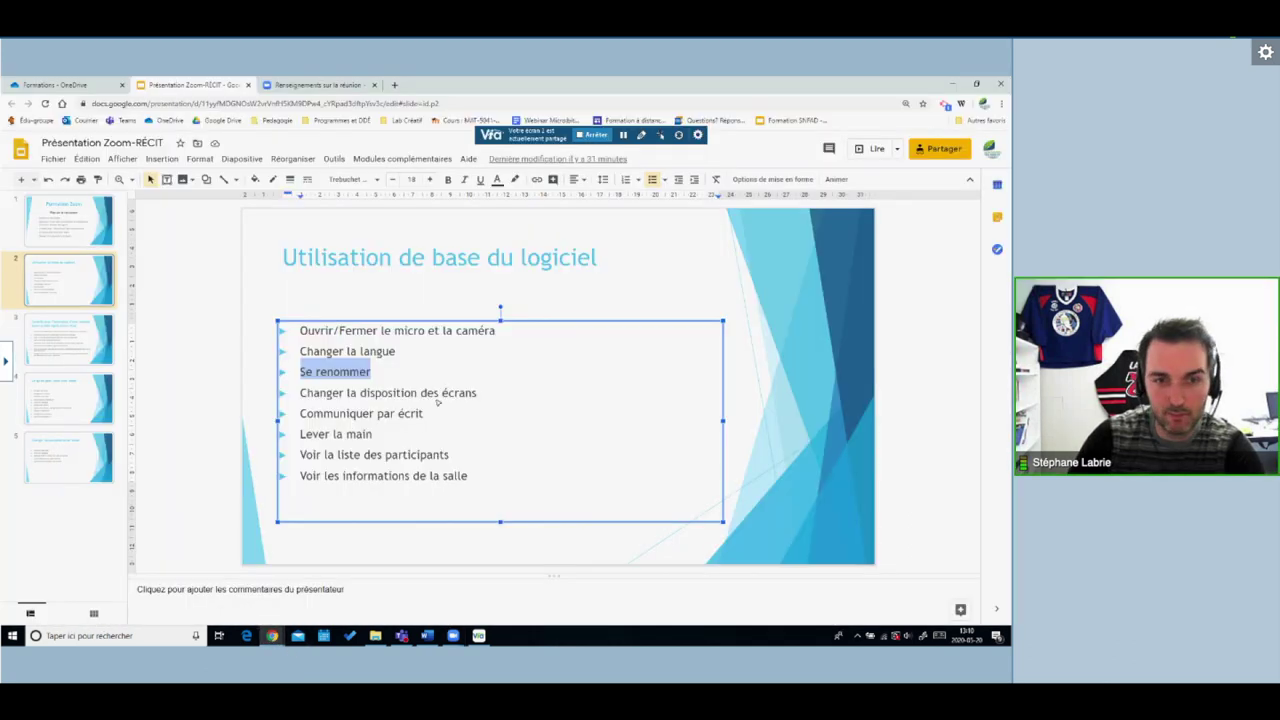
pyautogui.click(298, 393)
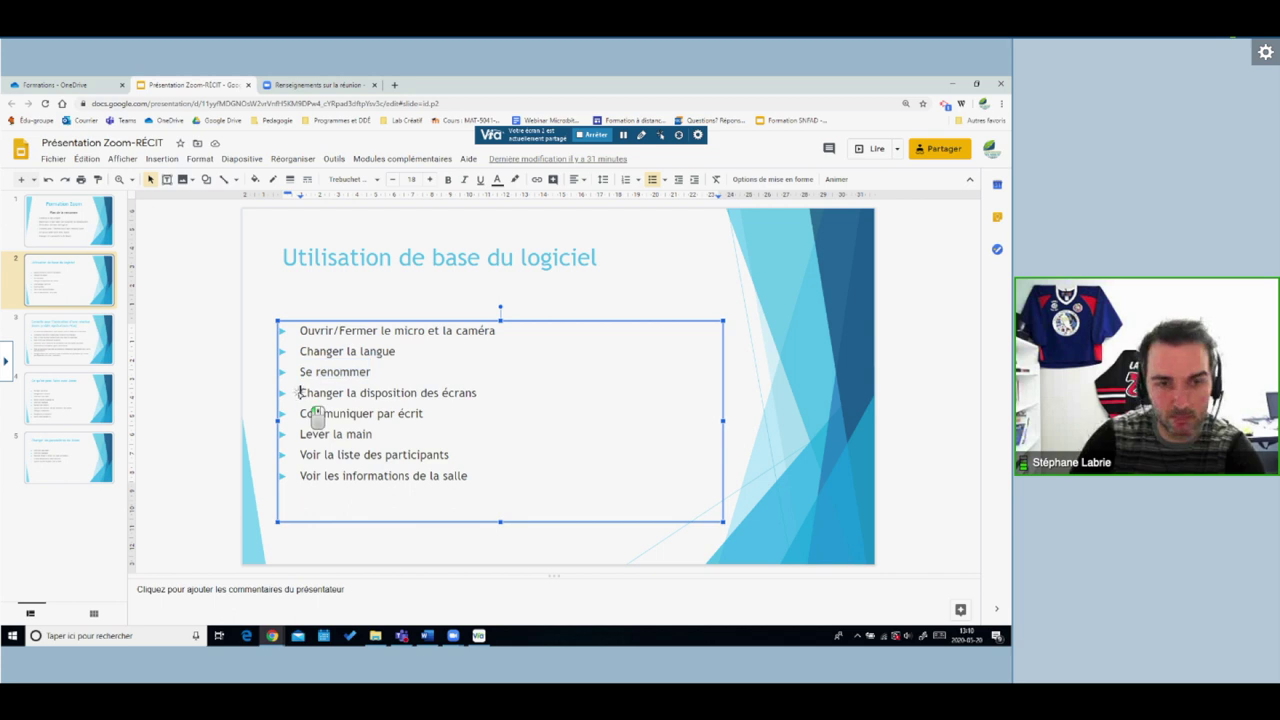
pyautogui.moveTo(299, 393); pyautogui.dragTo(483, 396)
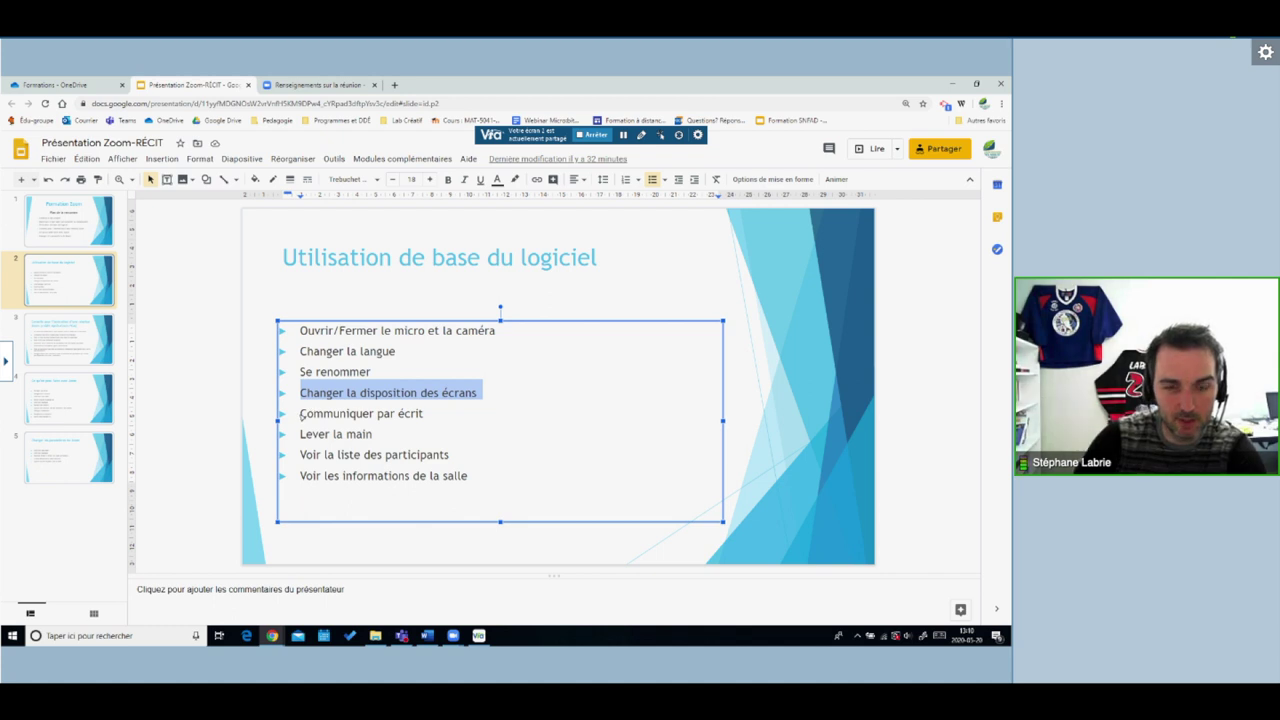
pyautogui.moveTo(299, 413); pyautogui.dragTo(411, 416)
# Return to the Zoom meeting, show the group chat and send "Bonjour!" to everyone.
pyautogui.moveTo(453, 636)
pyautogui.click(441, 586)
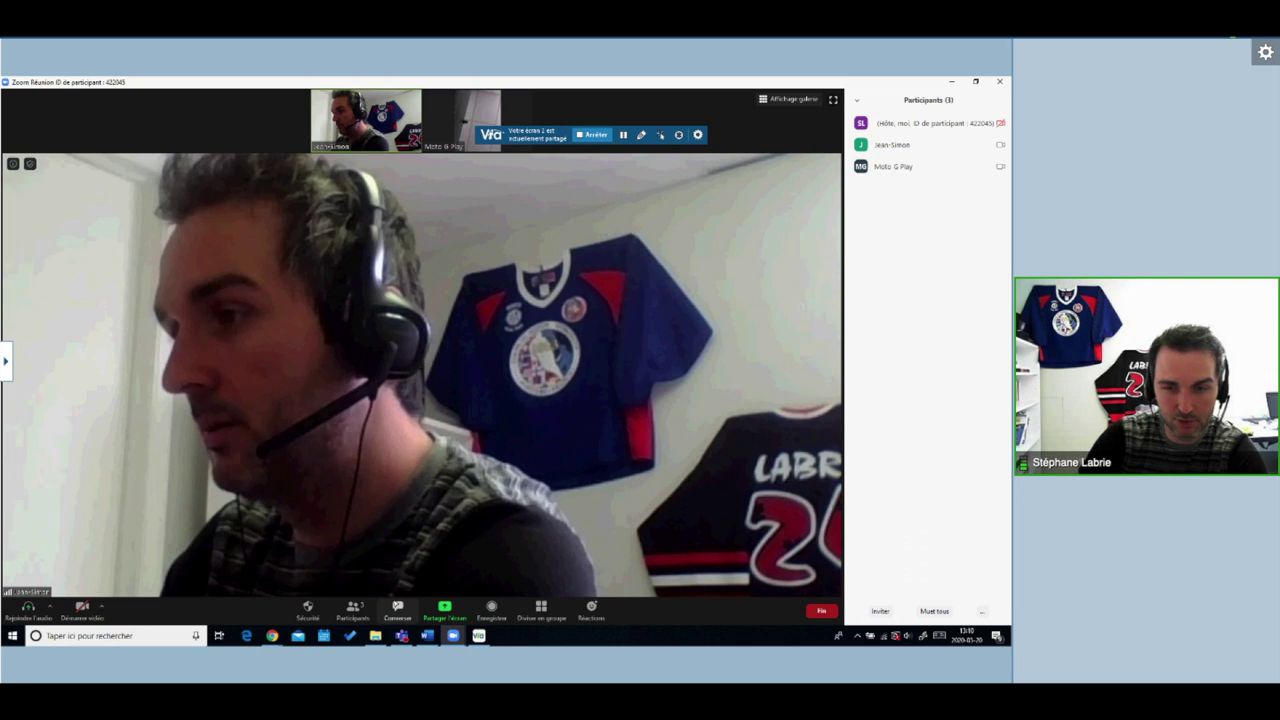
pyautogui.click(397, 607)
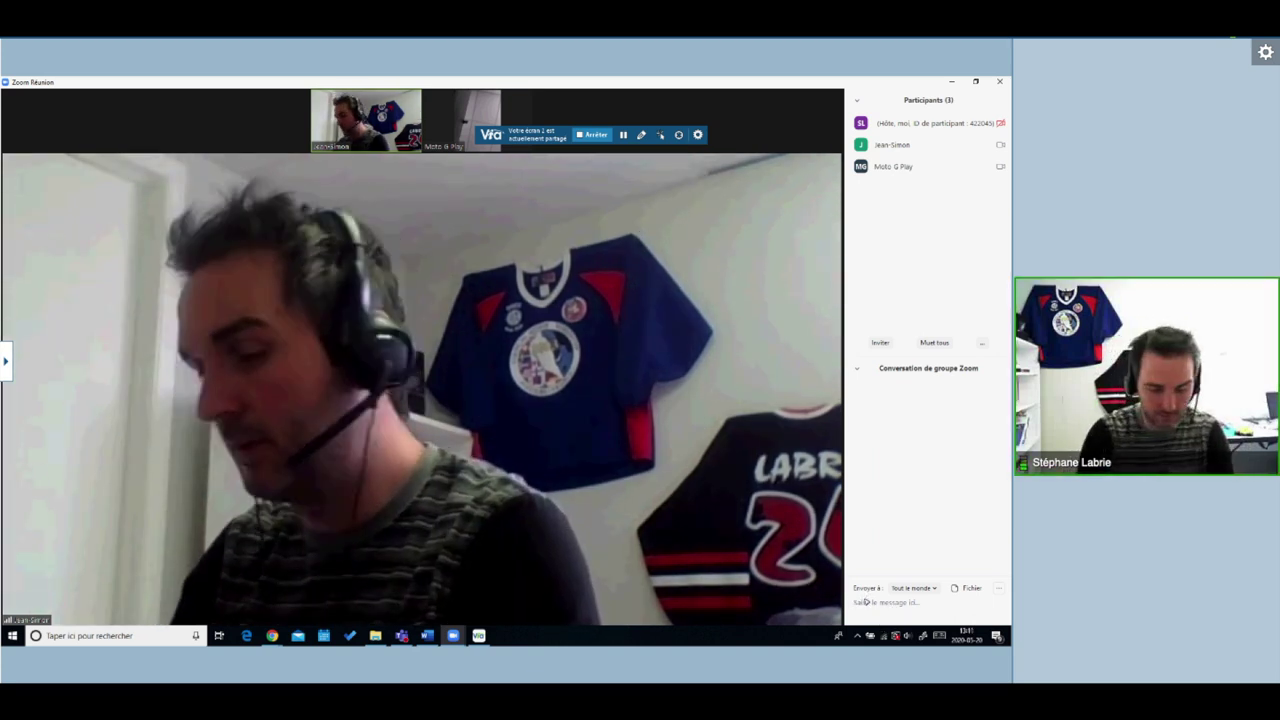
pyautogui.write('Bonjour')
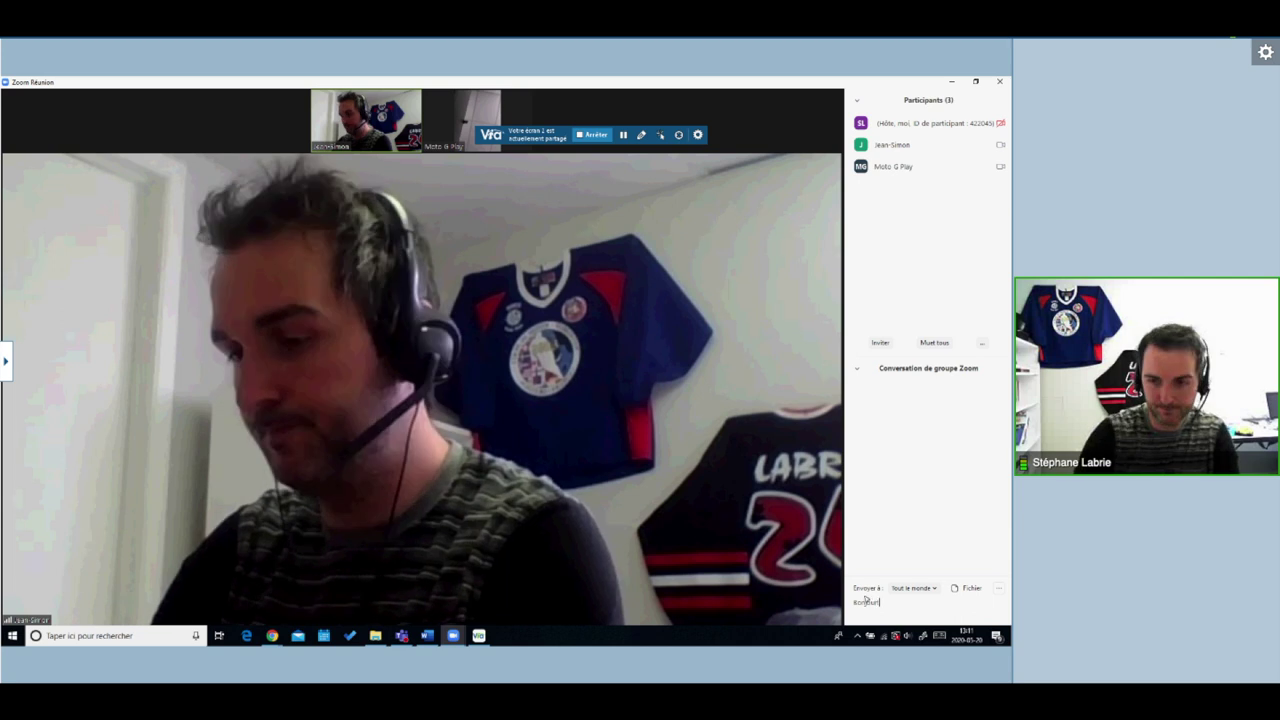
pyautogui.write('!')
pyautogui.press('Return')
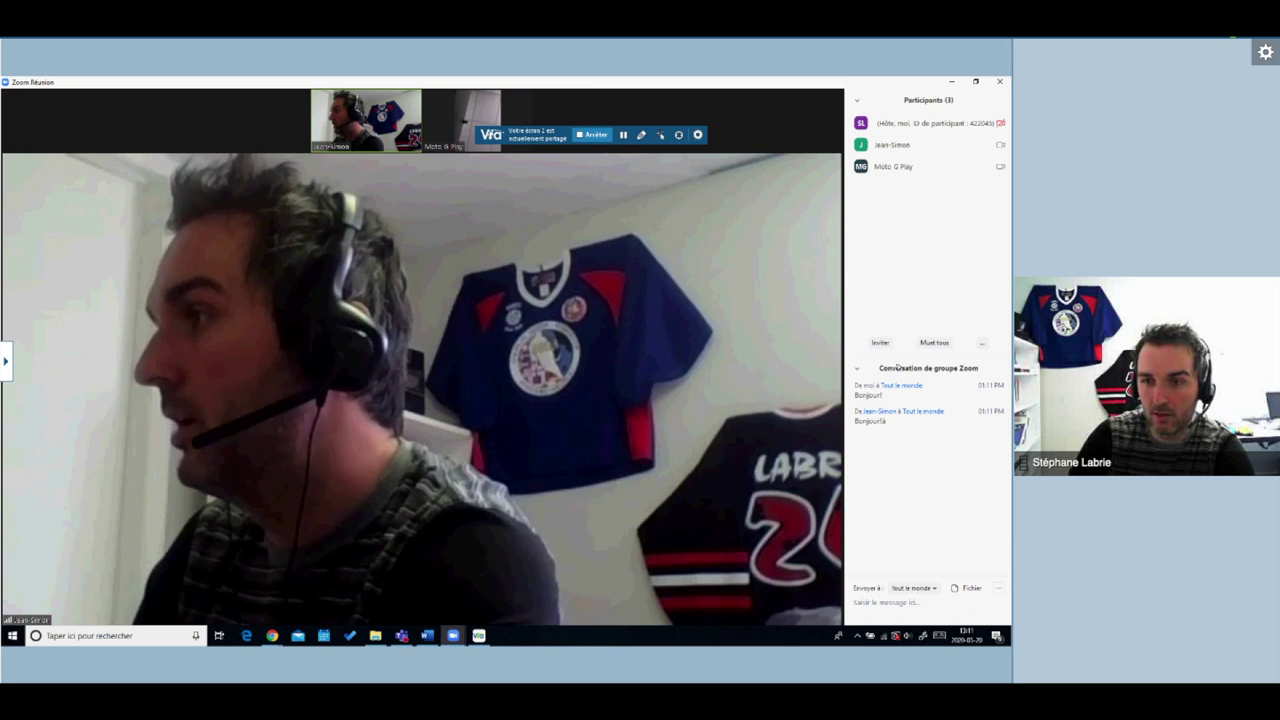
# Send "Bonjour!" as a private chat message to the renamed student only.
pyautogui.click(926, 587)
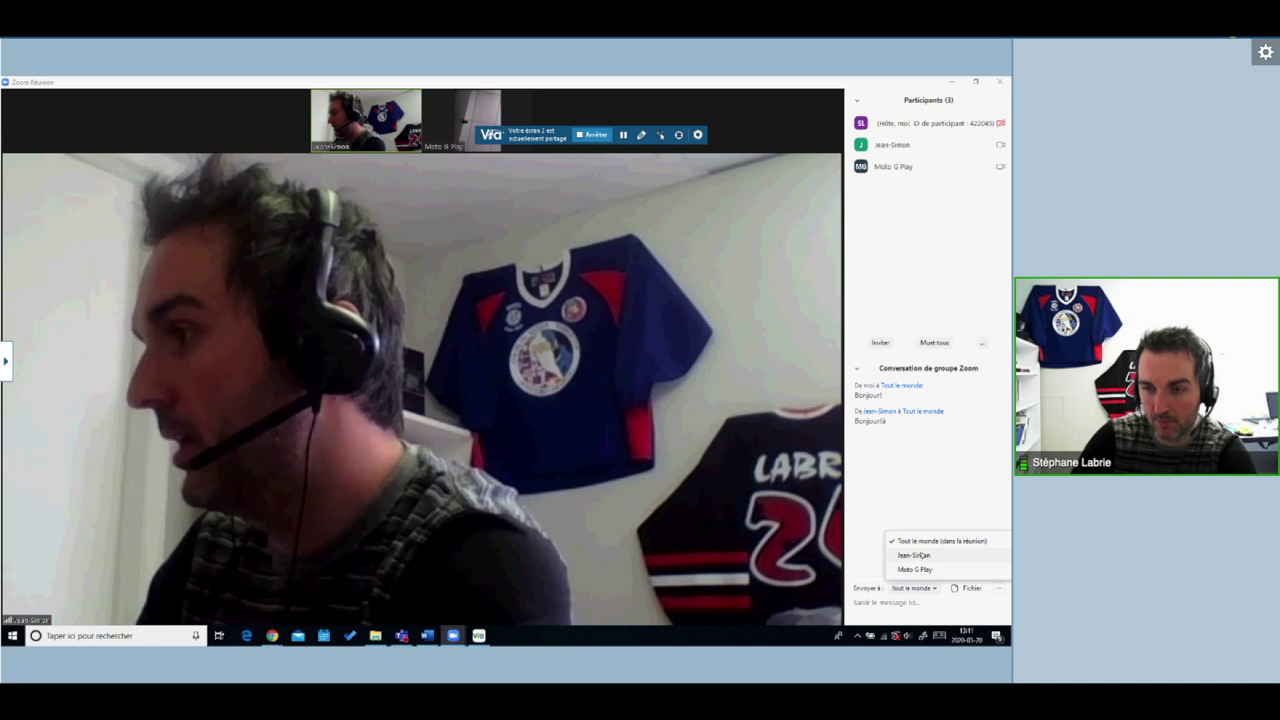
pyautogui.click(913, 555)
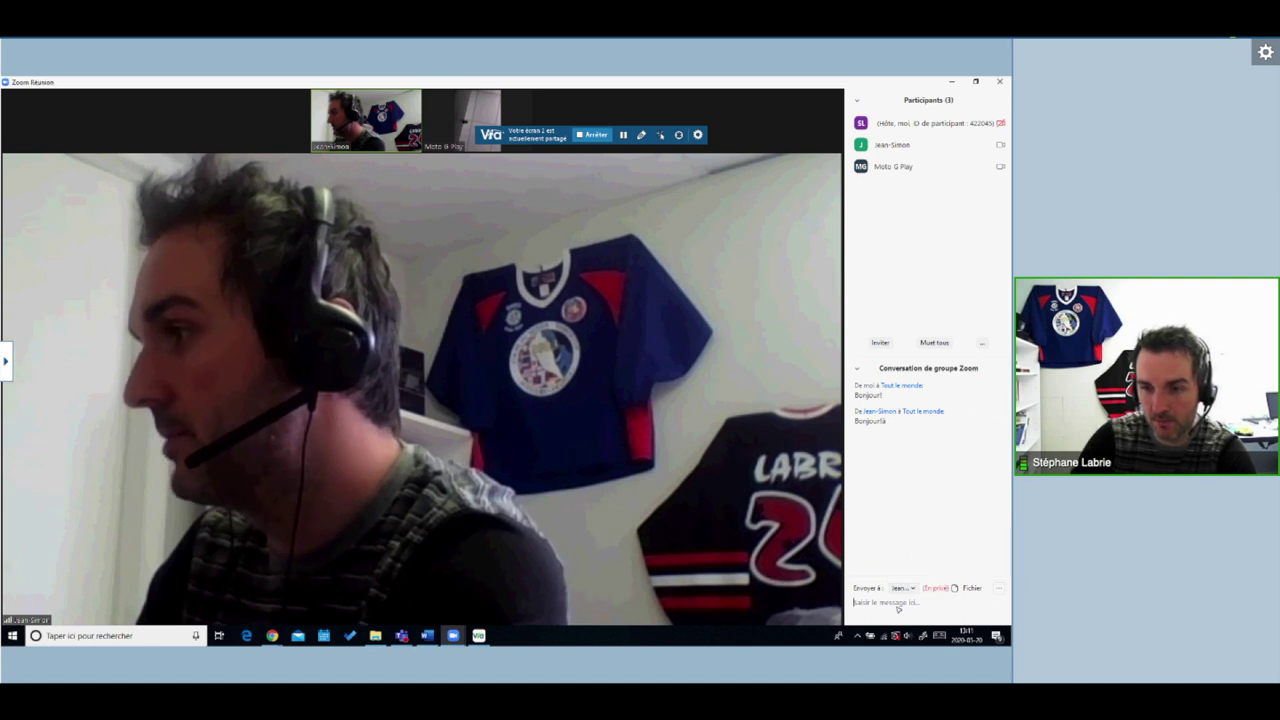
pyautogui.click(903, 588)
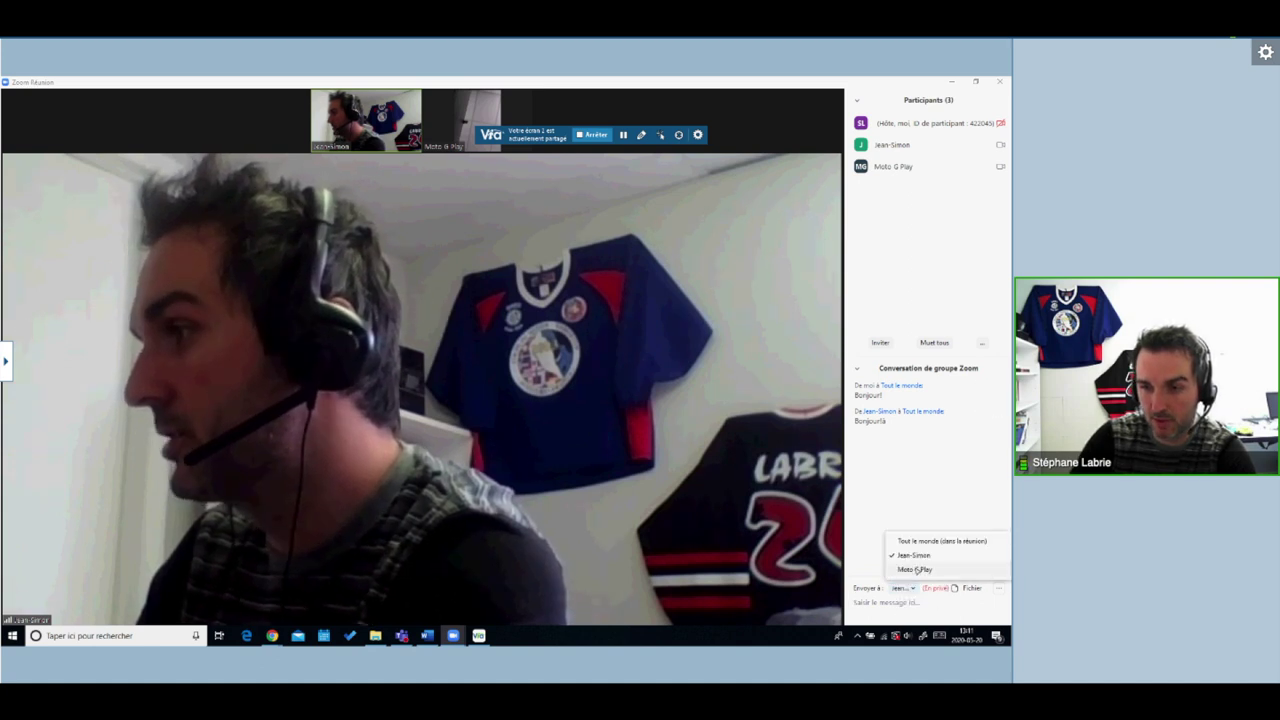
pyautogui.click(913, 555)
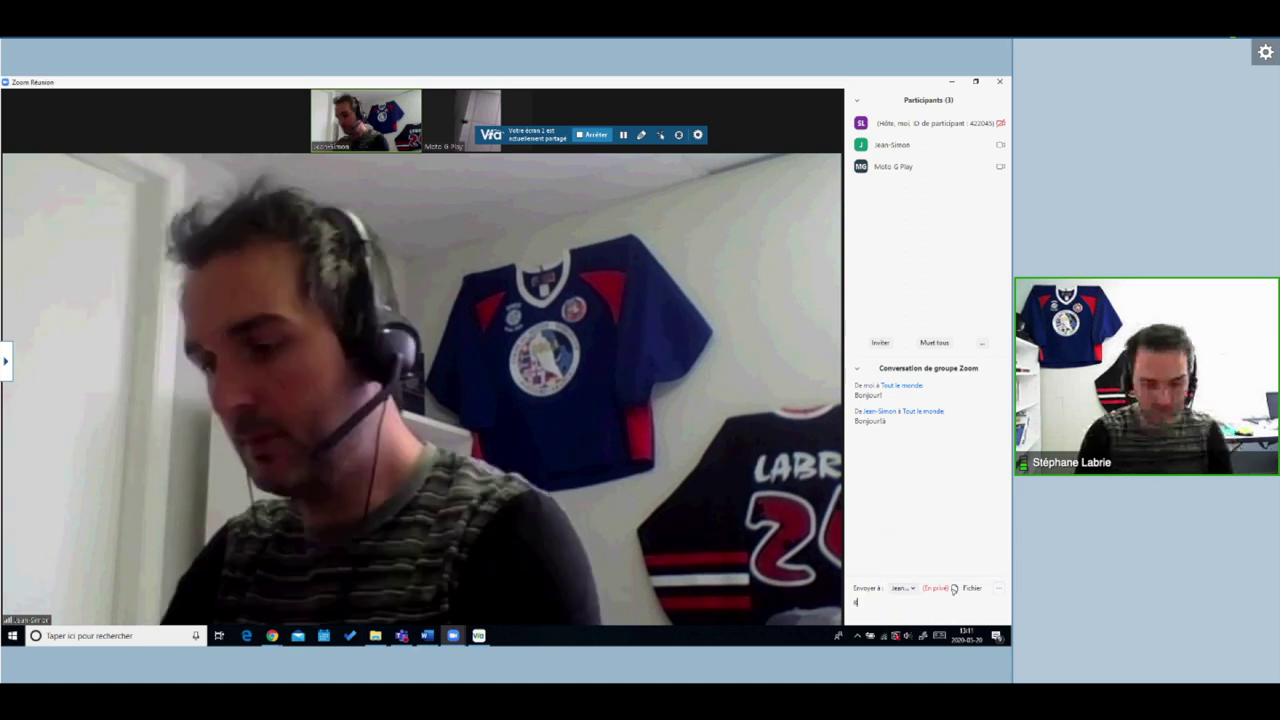
pyautogui.write('Bonjour!')
pyautogui.press('Return')
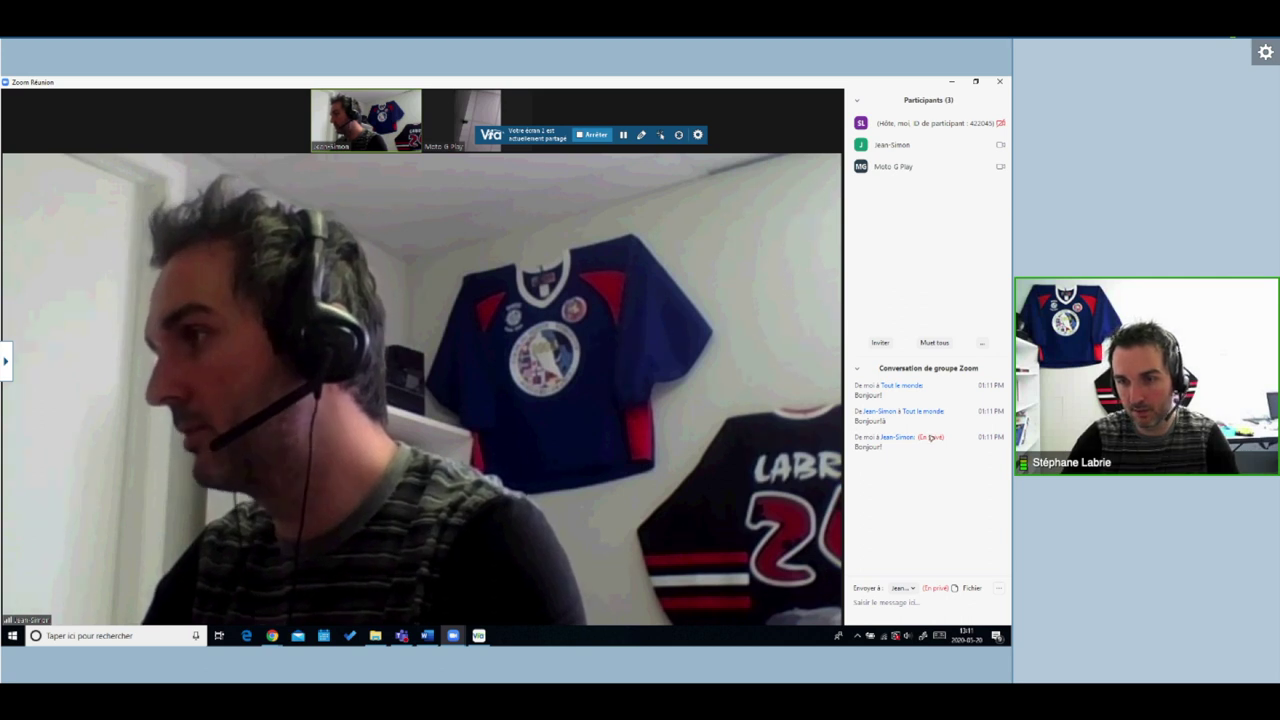
pyautogui.moveTo(931, 438)
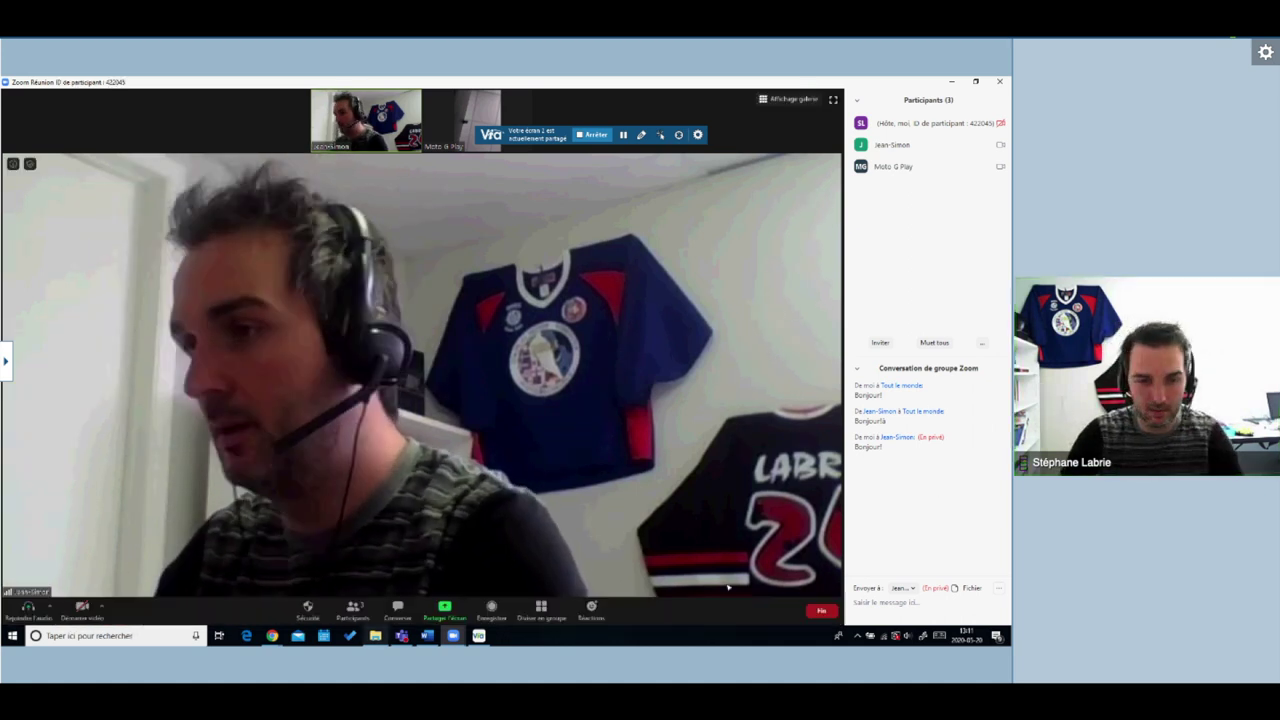
# Switch to the Google Slides presentation and highlight the bullet "Lever la main".
pyautogui.click(246, 602)
pyautogui.moveTo(299, 434); pyautogui.dragTo(374, 437)
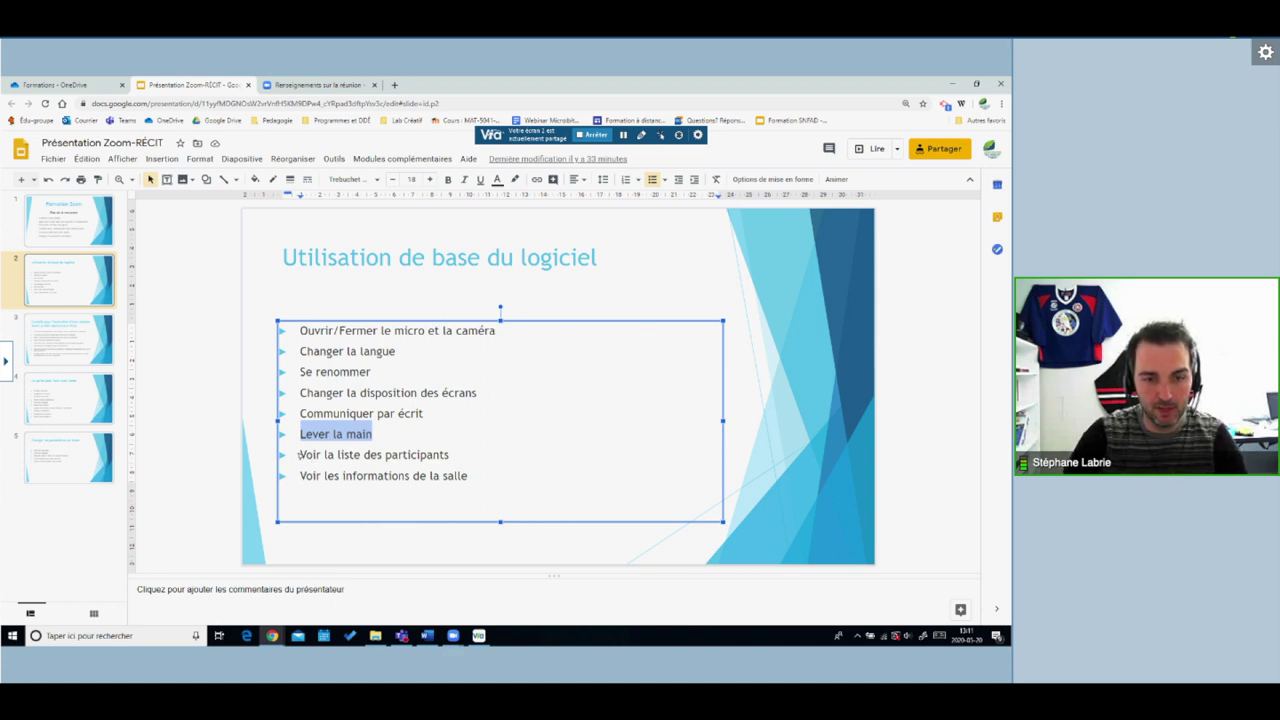
# Switch back to the Zoom meeting and, from the participant list, raise your own hand and lower it again.
pyautogui.moveTo(453, 635)
pyautogui.click(534, 586)
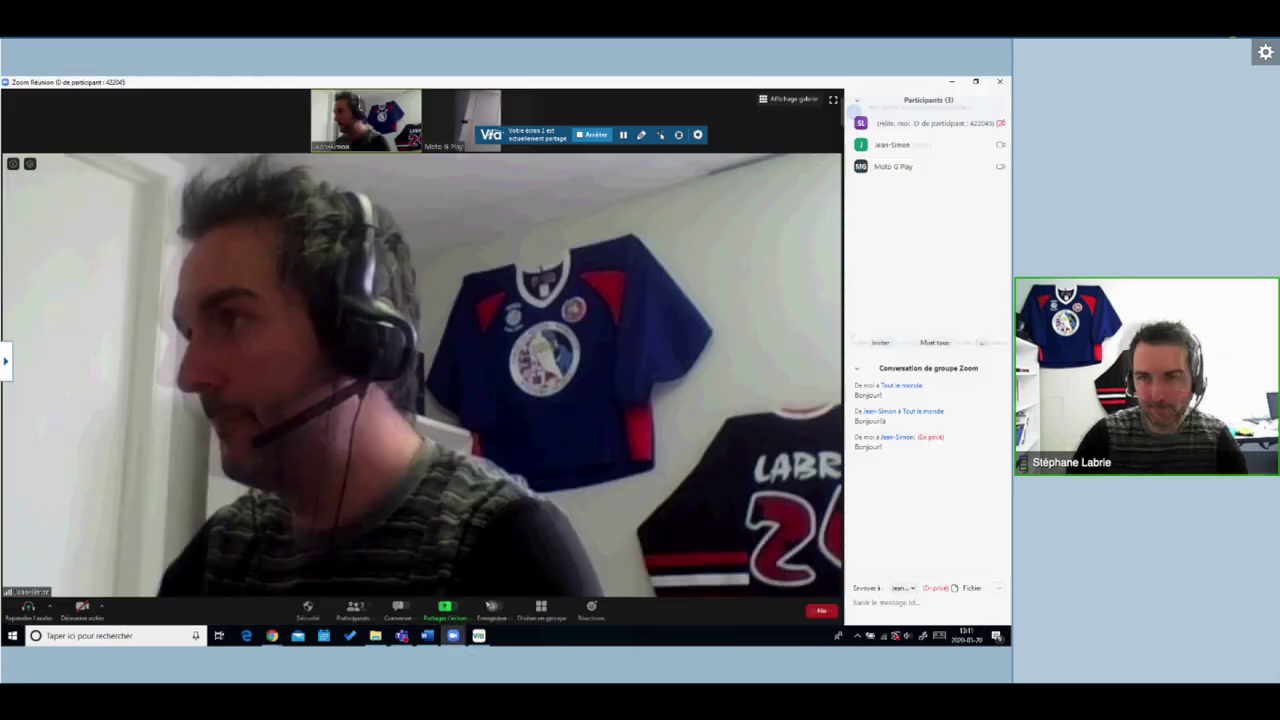
pyautogui.click(360, 607)
pyautogui.click(360, 607)
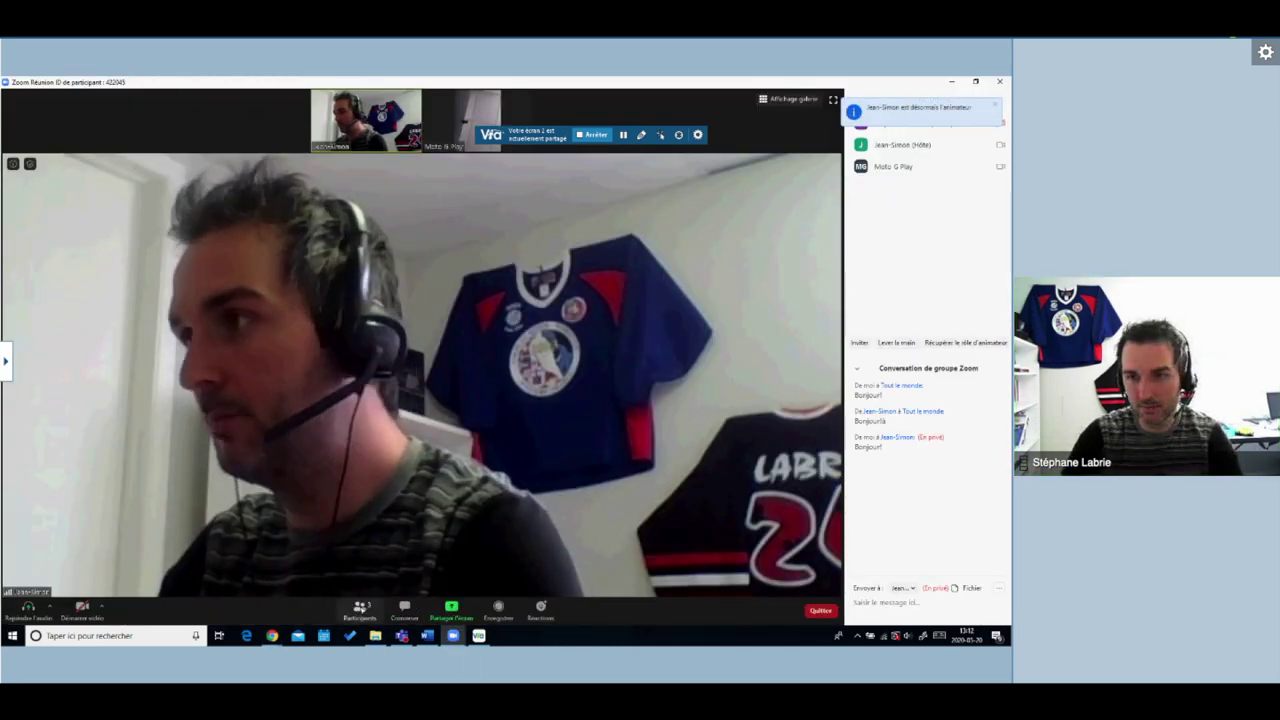
pyautogui.click(894, 344)
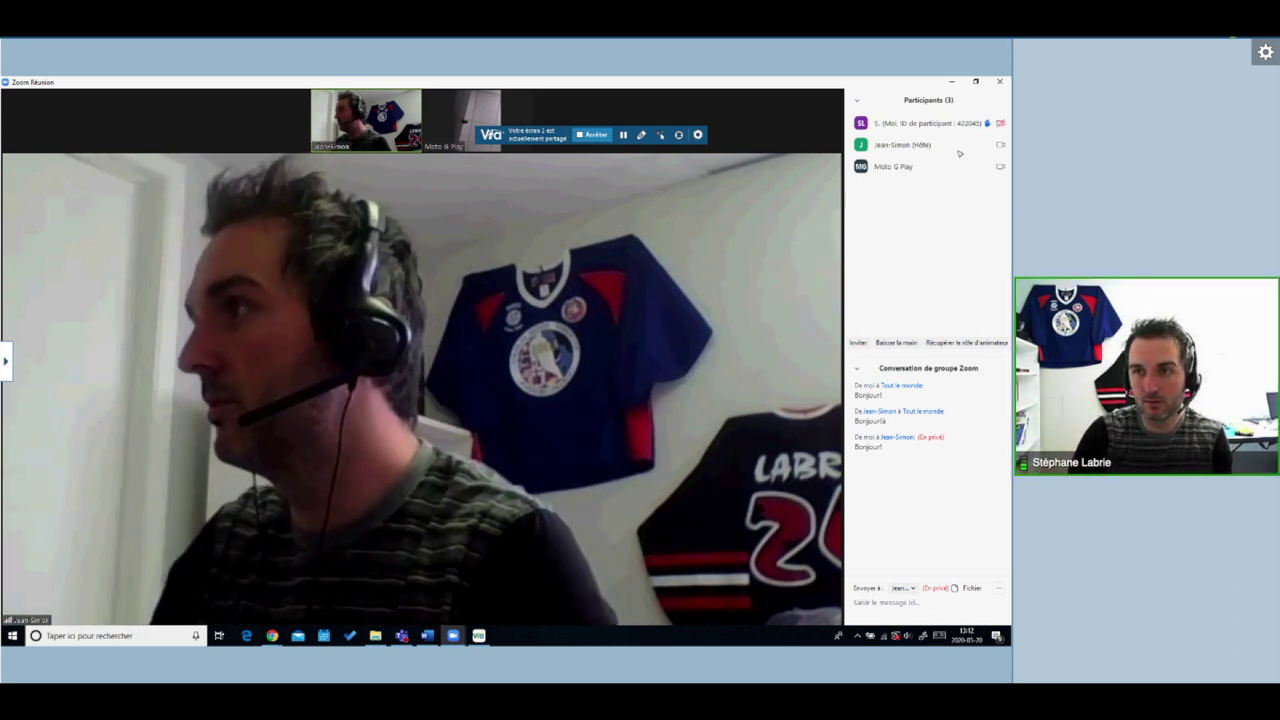
pyautogui.moveTo(1000, 123)
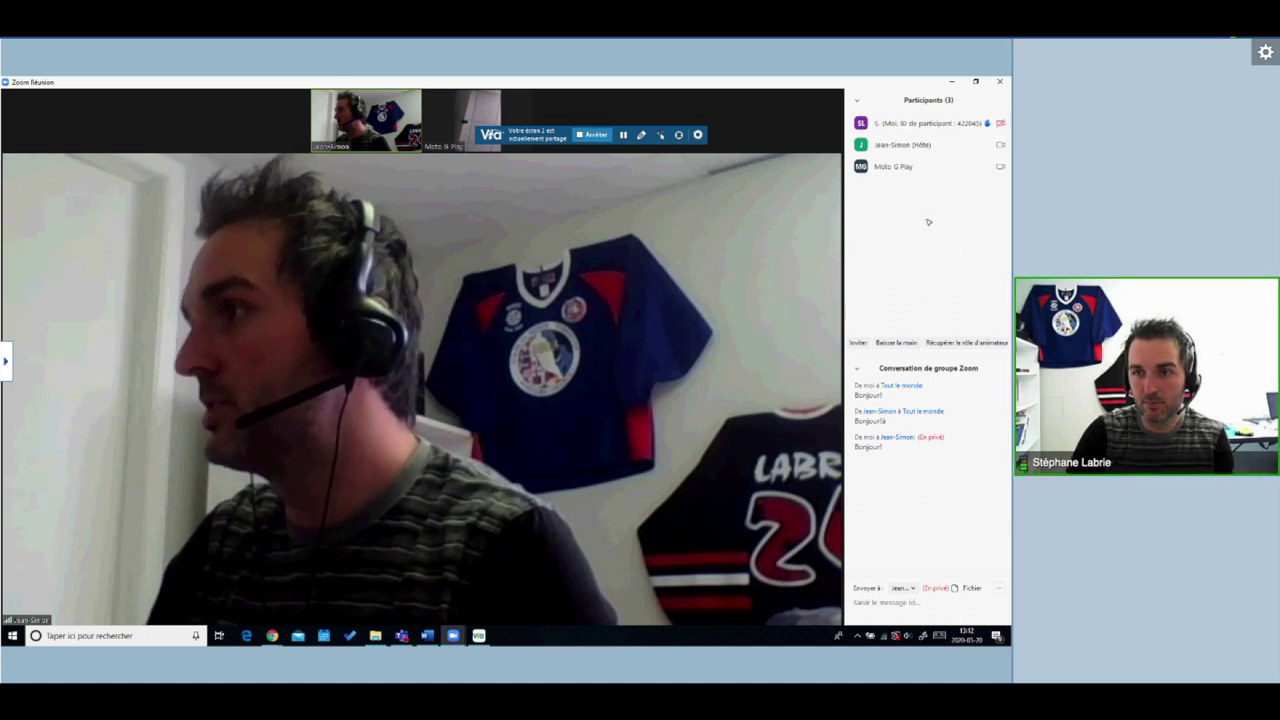
pyautogui.click(897, 342)
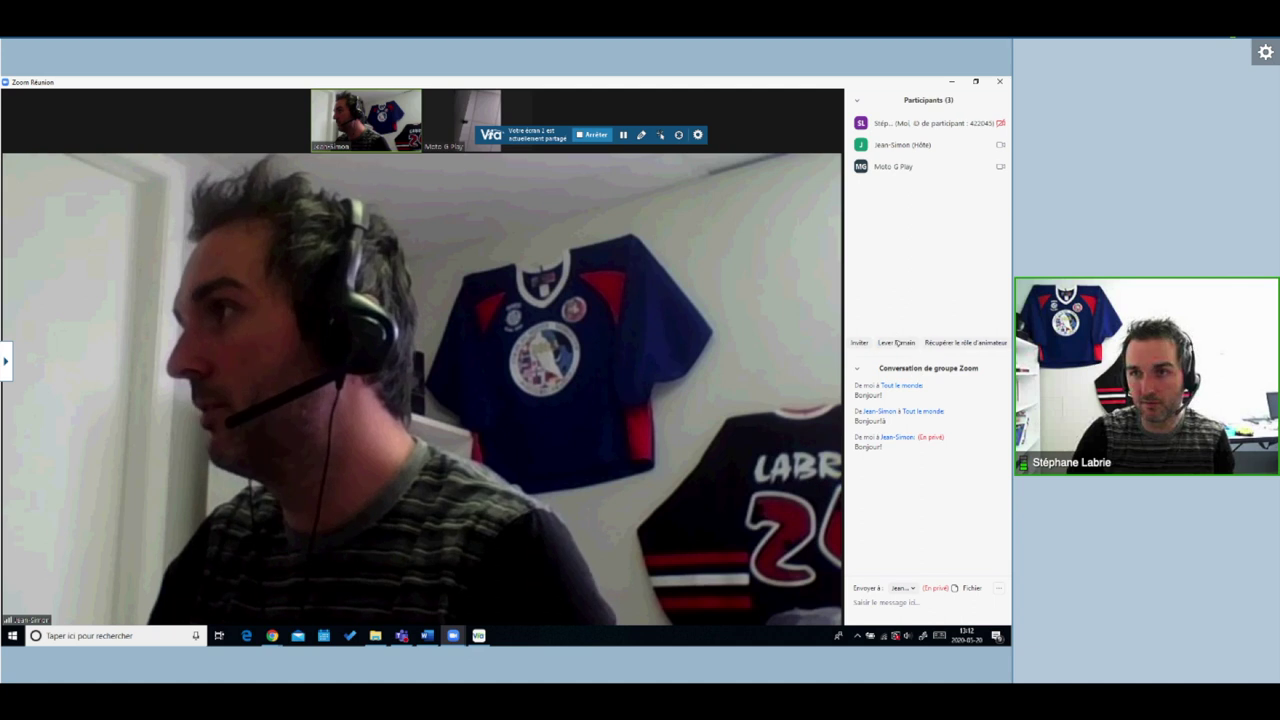
# Reclaim the host role of the meeting and lower the student's raised hand.
pyautogui.click(979, 343)
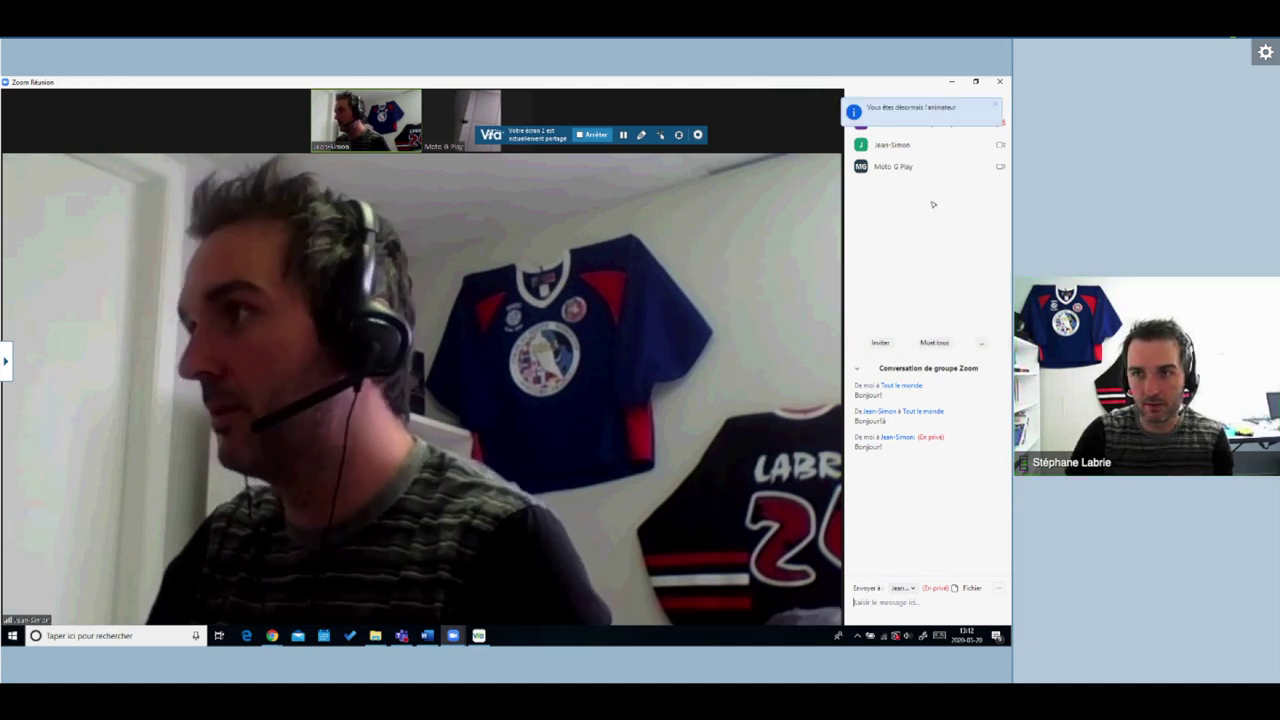
pyautogui.click(996, 104)
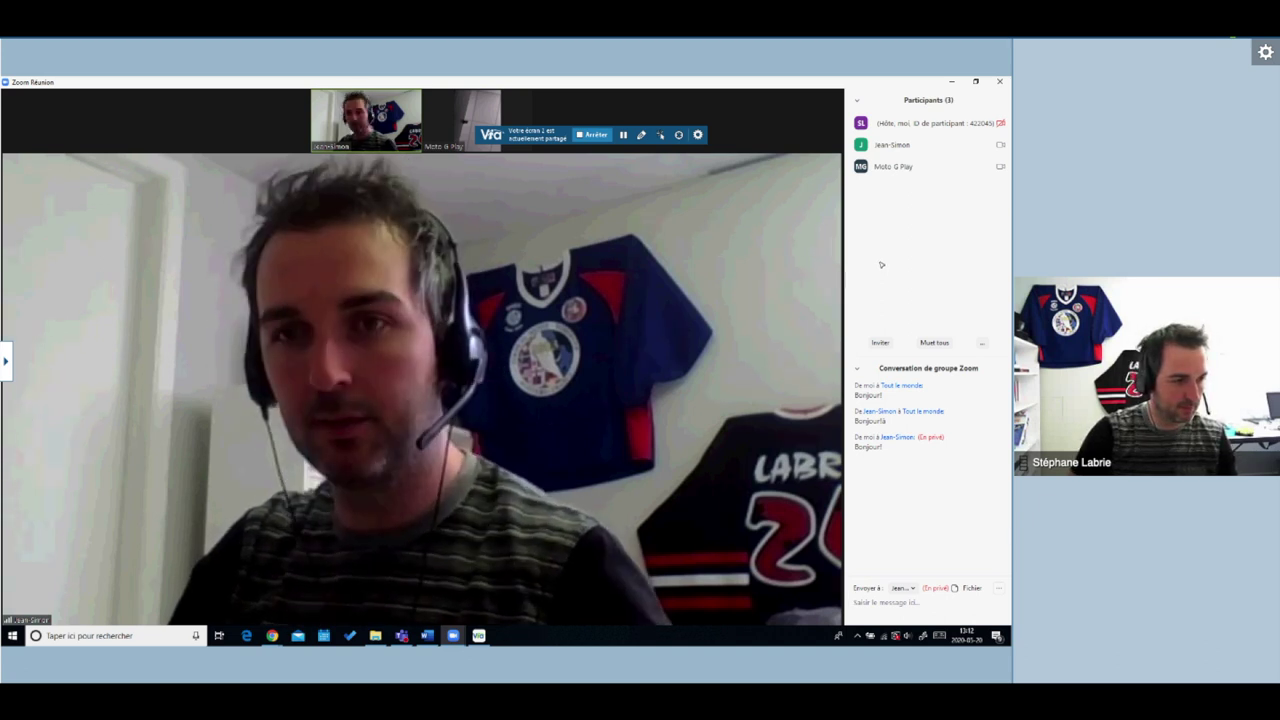
pyautogui.moveTo(875, 264)
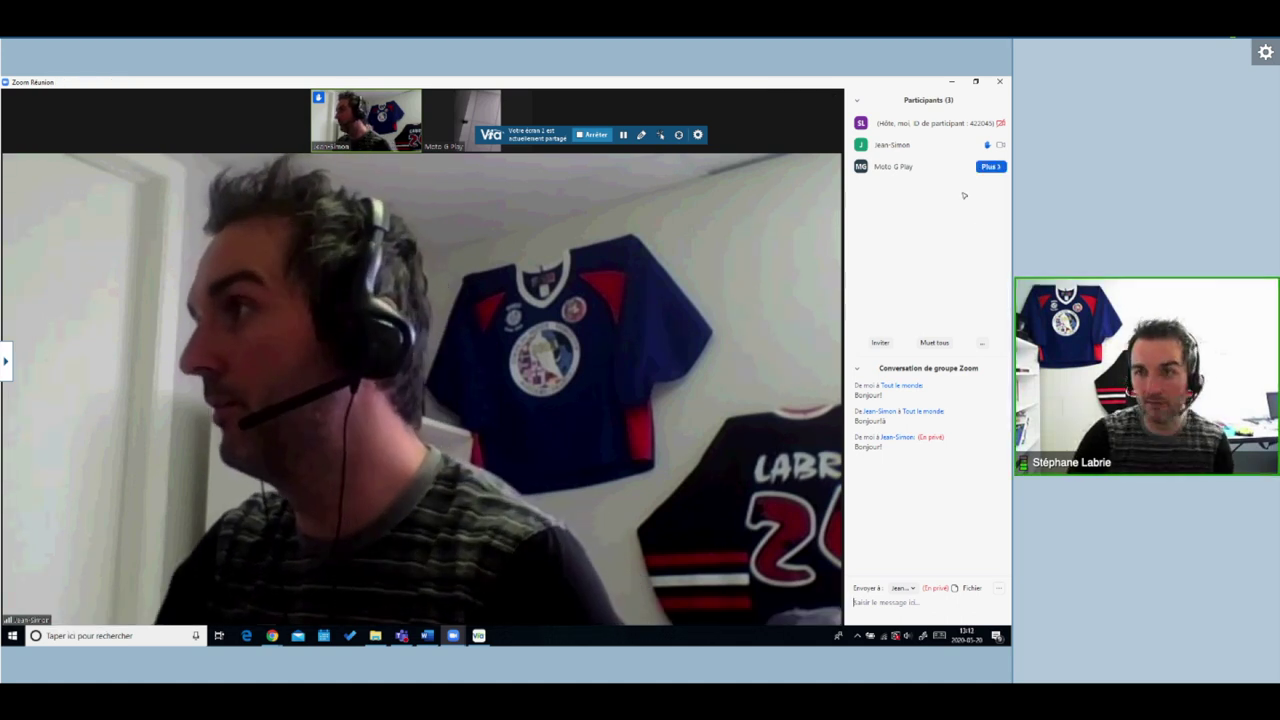
pyautogui.moveTo(947, 146)
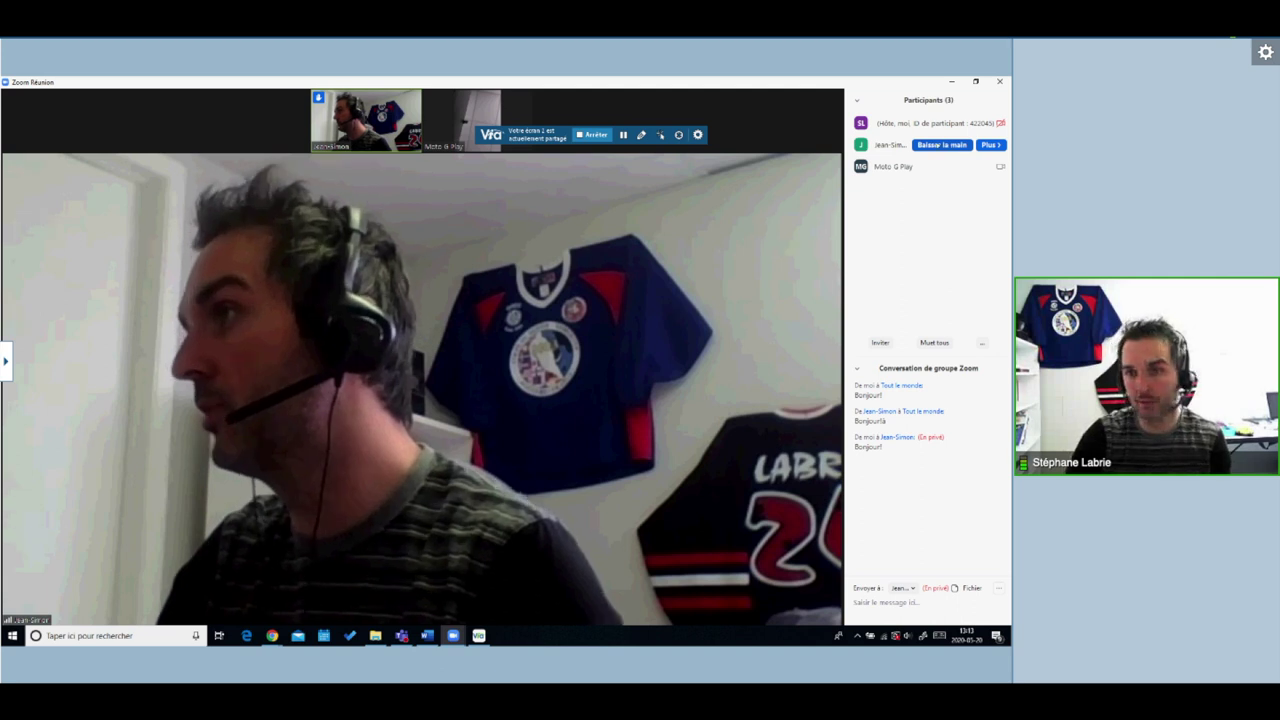
pyautogui.click(943, 145)
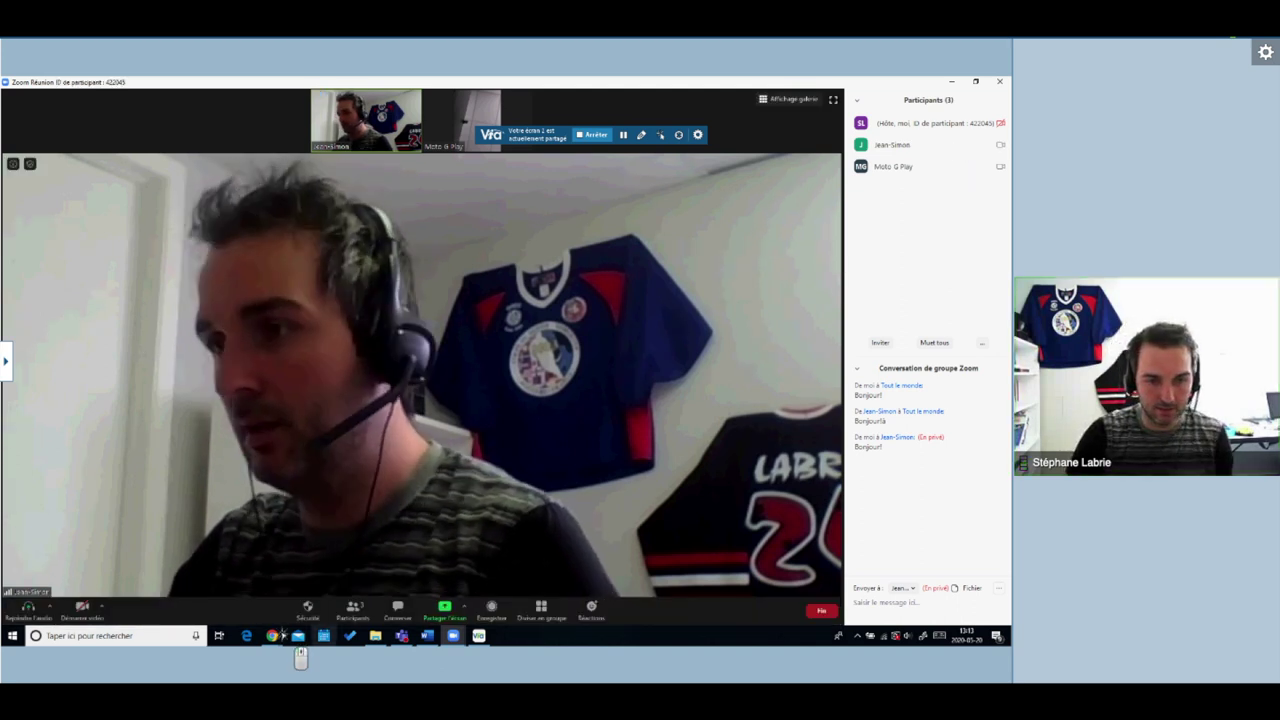
# Switch to the Google Slides presentation and highlight "Voir la liste des participants", followed by "Voir les informations de la salle".
pyautogui.moveTo(272, 635)
pyautogui.click(327, 592)
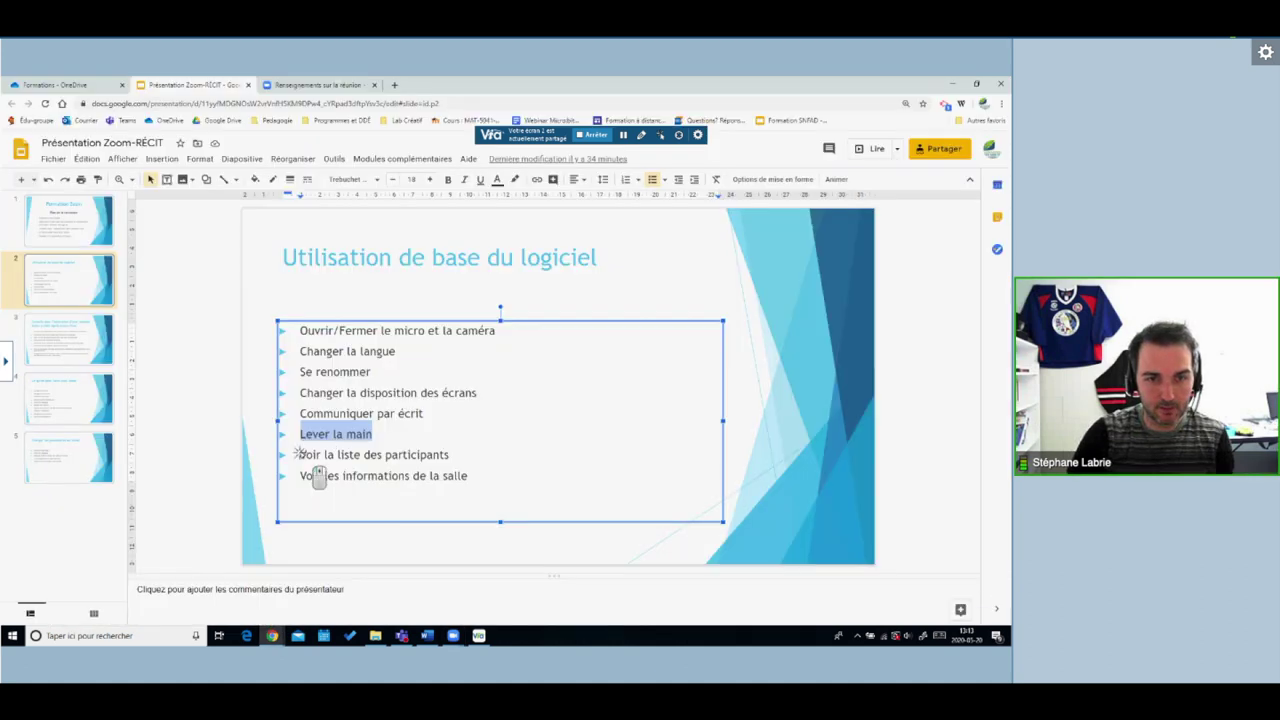
pyautogui.tripleClick(300, 454)
pyautogui.click(297, 475)
pyautogui.moveTo(298, 476); pyautogui.dragTo(470, 476)
# Return to the Zoom meeting and toggle the participant list and group chat, leaving both hidden.
pyautogui.moveTo(453, 635)
pyautogui.click(580, 585)
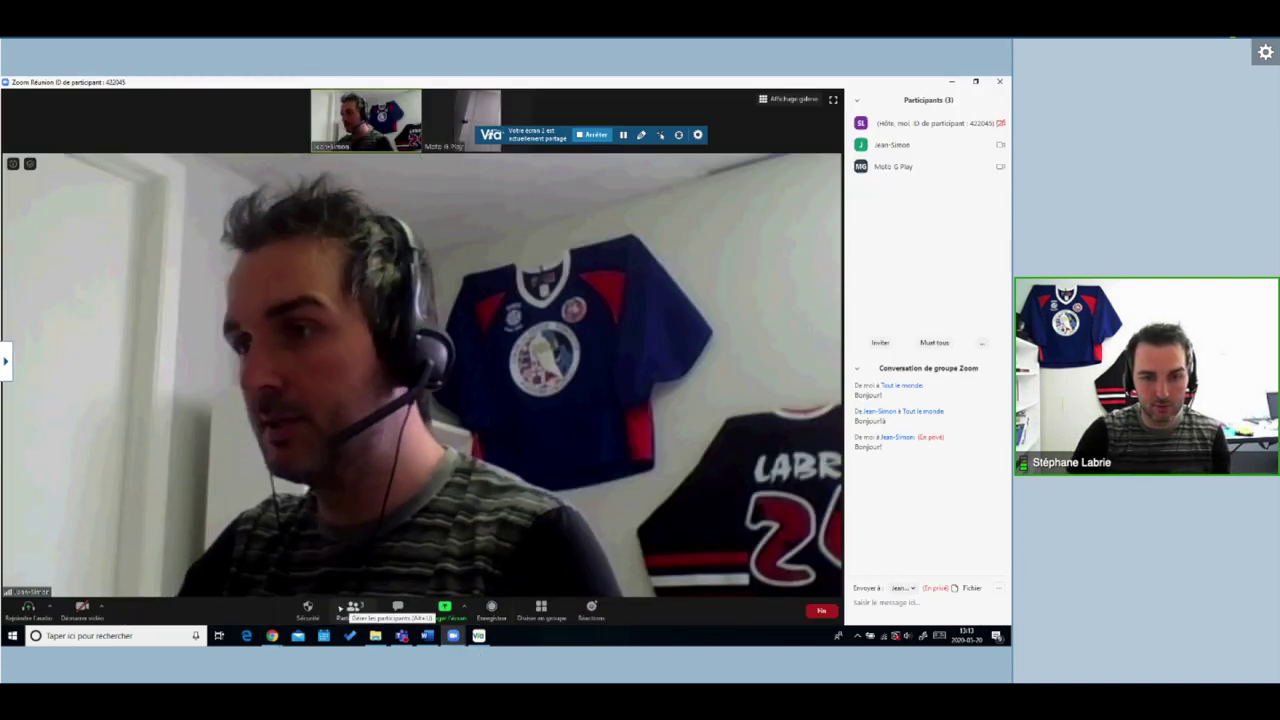
pyautogui.click(351, 608)
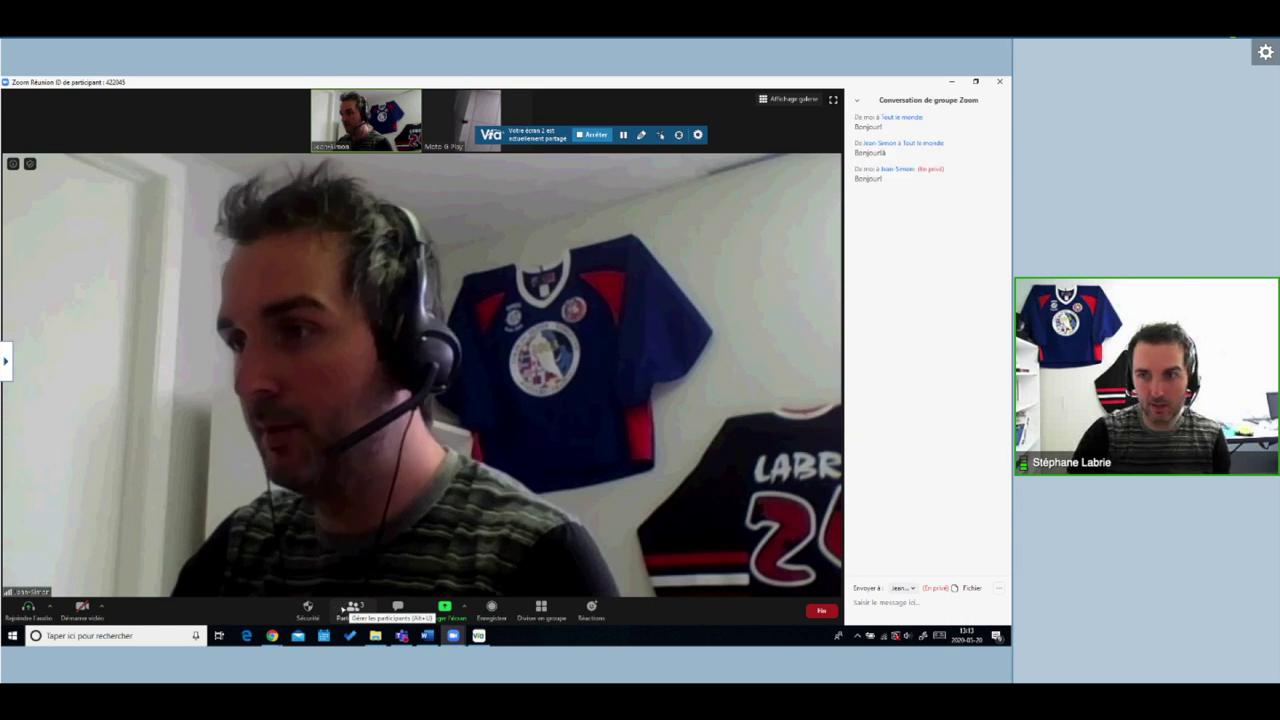
pyautogui.click(400, 608)
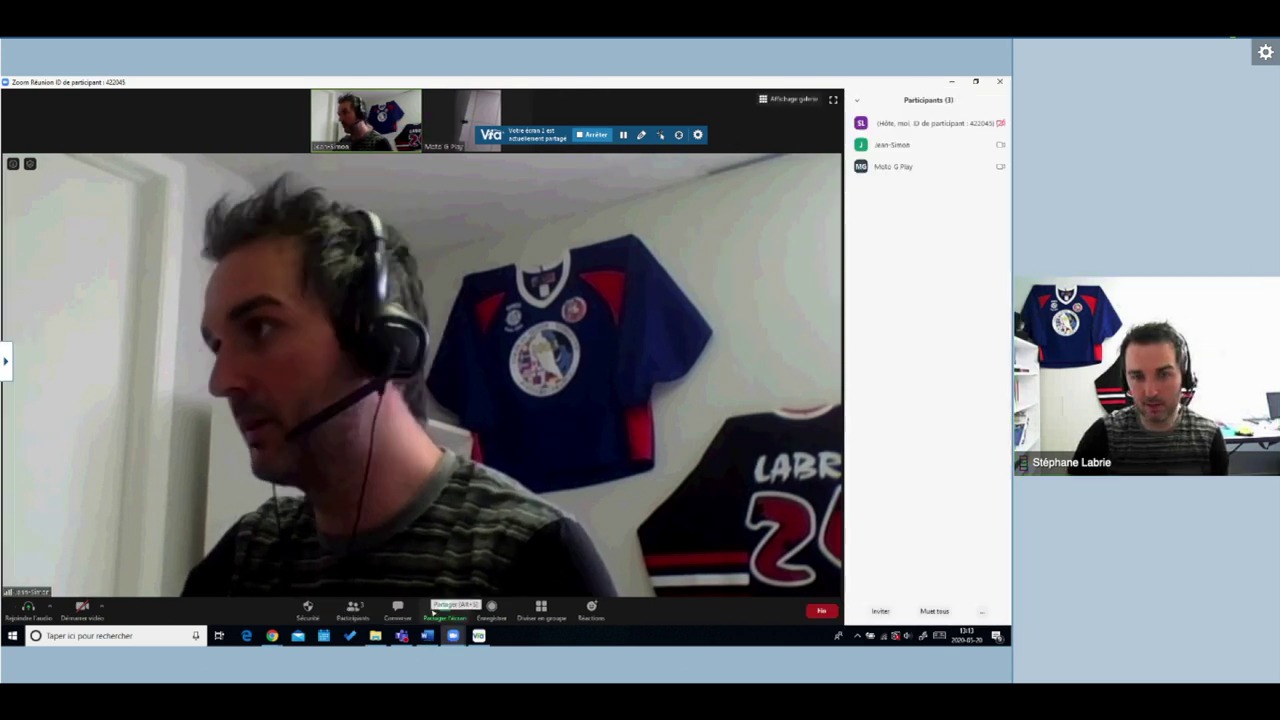
pyautogui.click(398, 609)
pyautogui.click(356, 609)
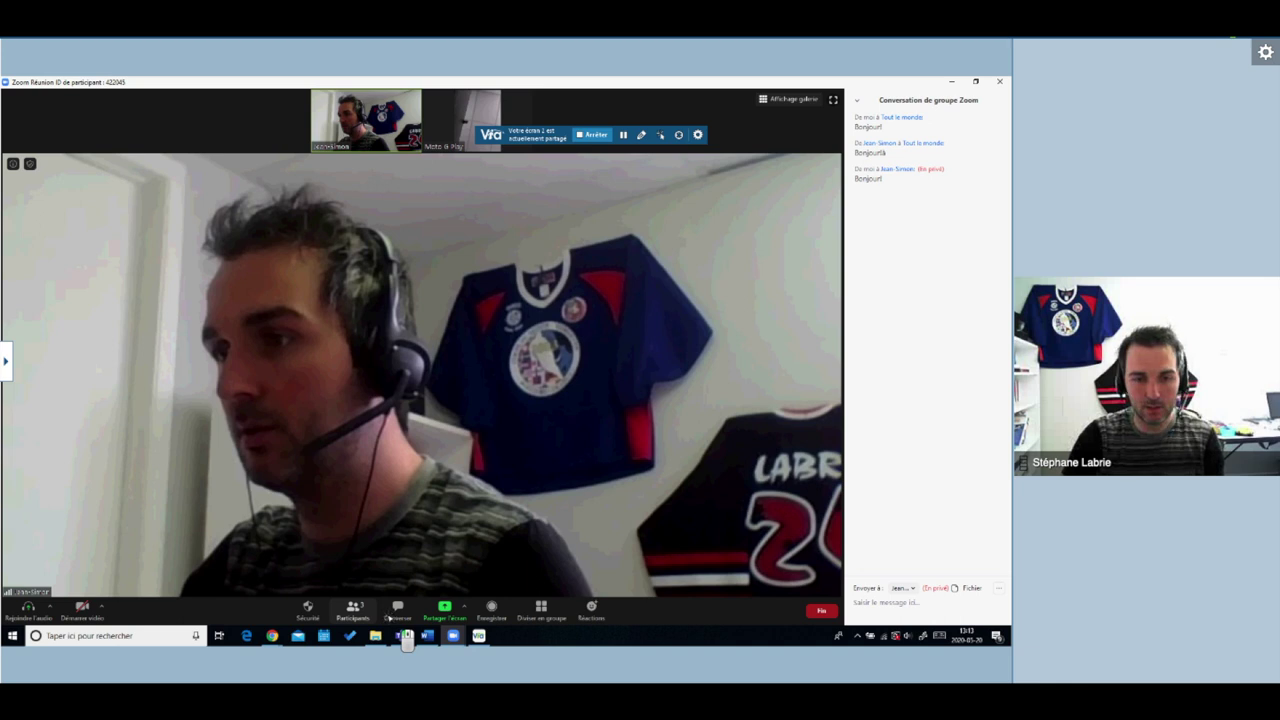
pyautogui.click(355, 609)
pyautogui.click(355, 609)
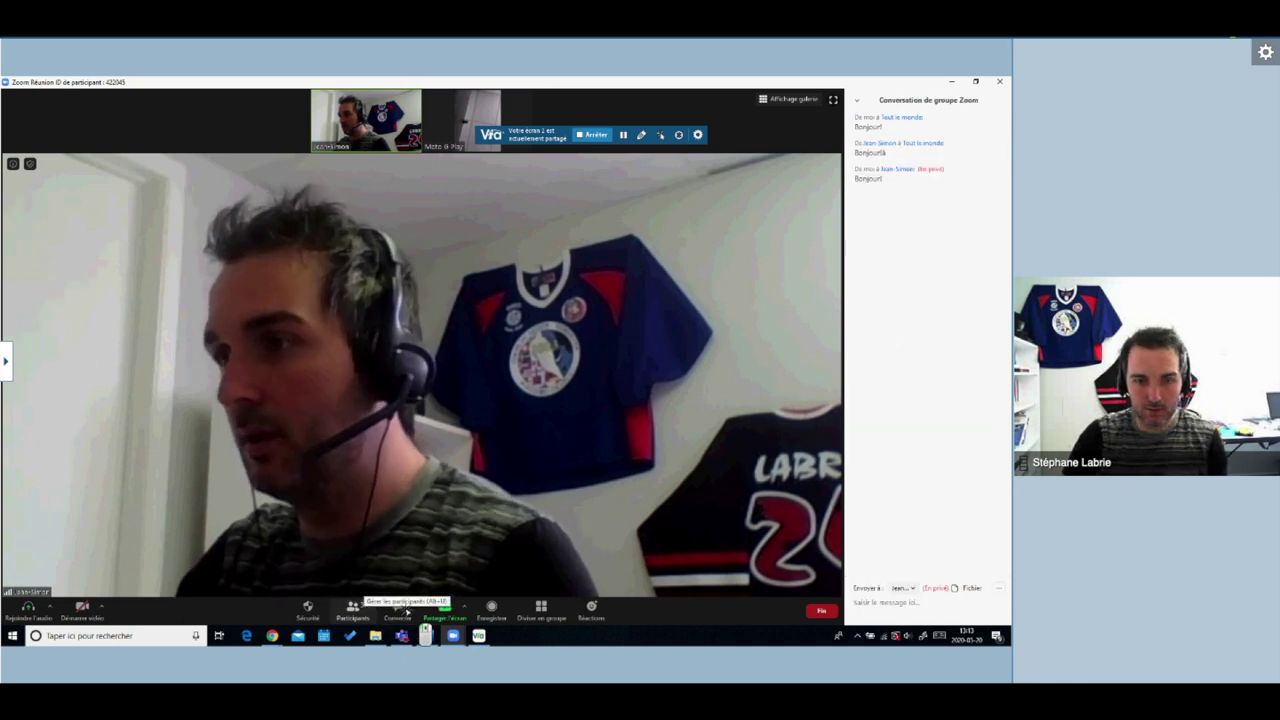
pyautogui.click(397, 609)
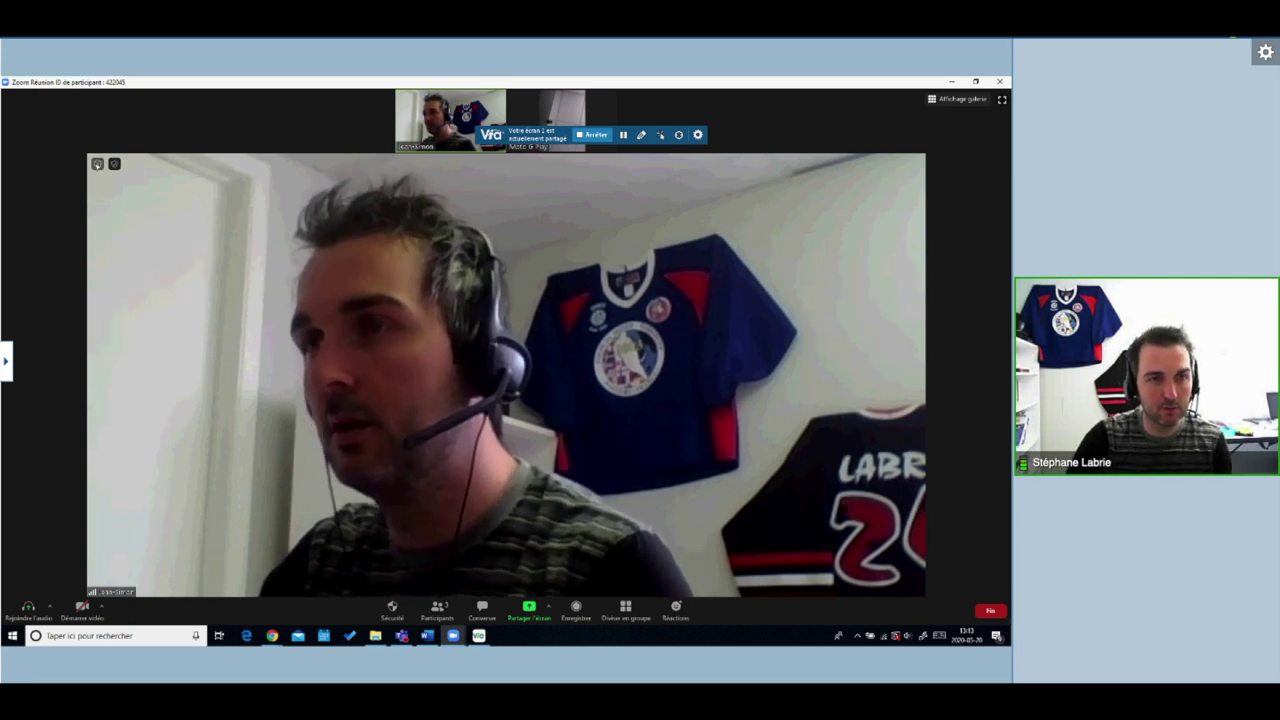
# Display the meeting information with its ID, host and invitation link.
pyautogui.click(97, 163)
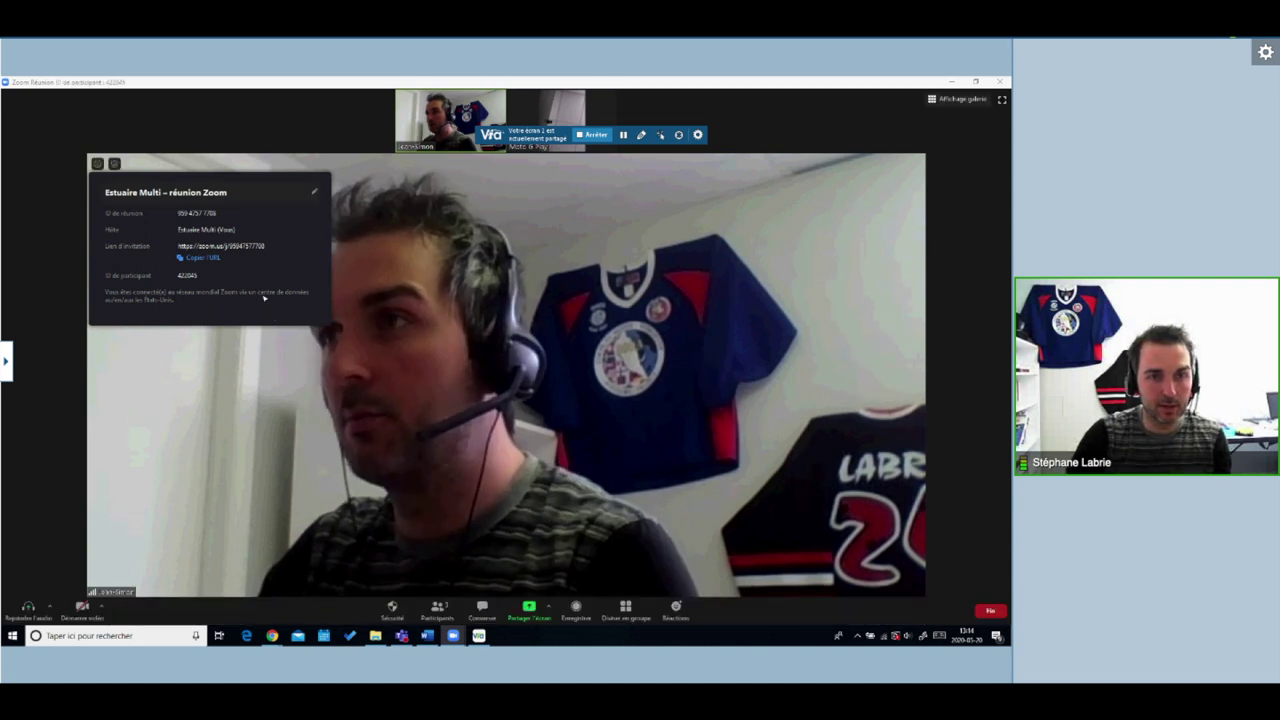
# Copy the meeting's invitation link and post it in Via's public chat with the screen share stopped.
pyautogui.click(200, 257)
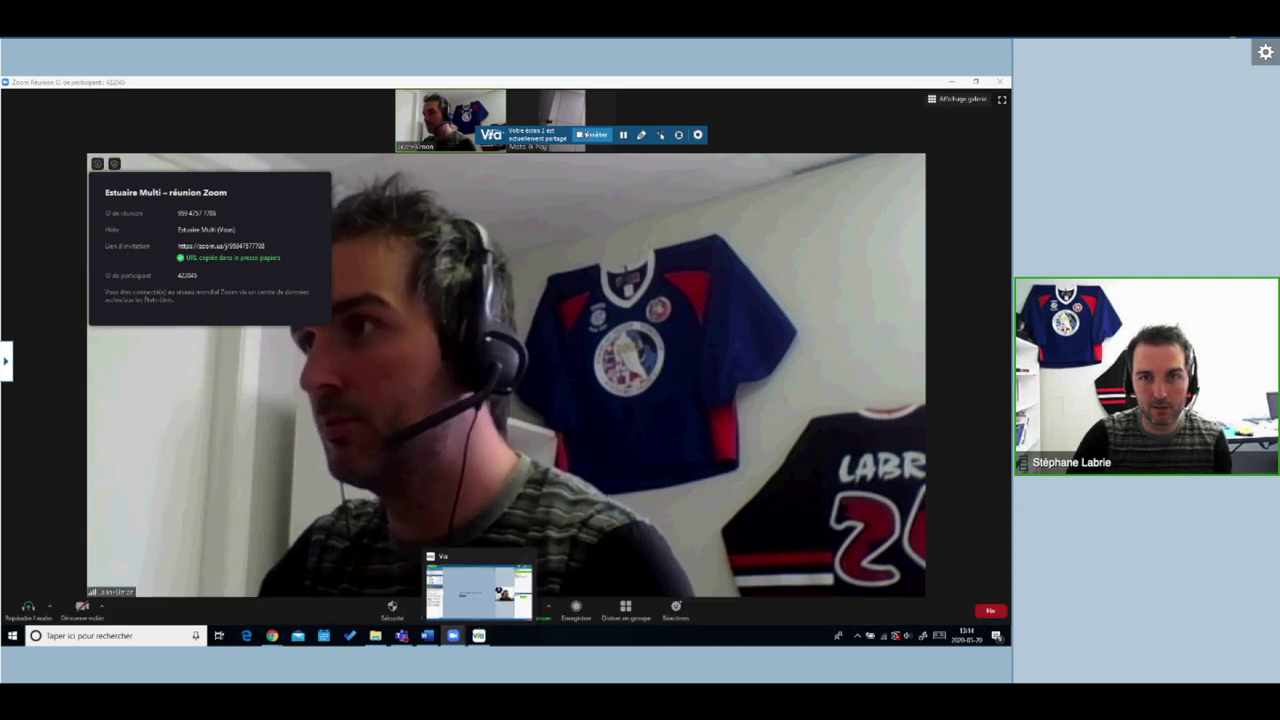
pyautogui.click(591, 134)
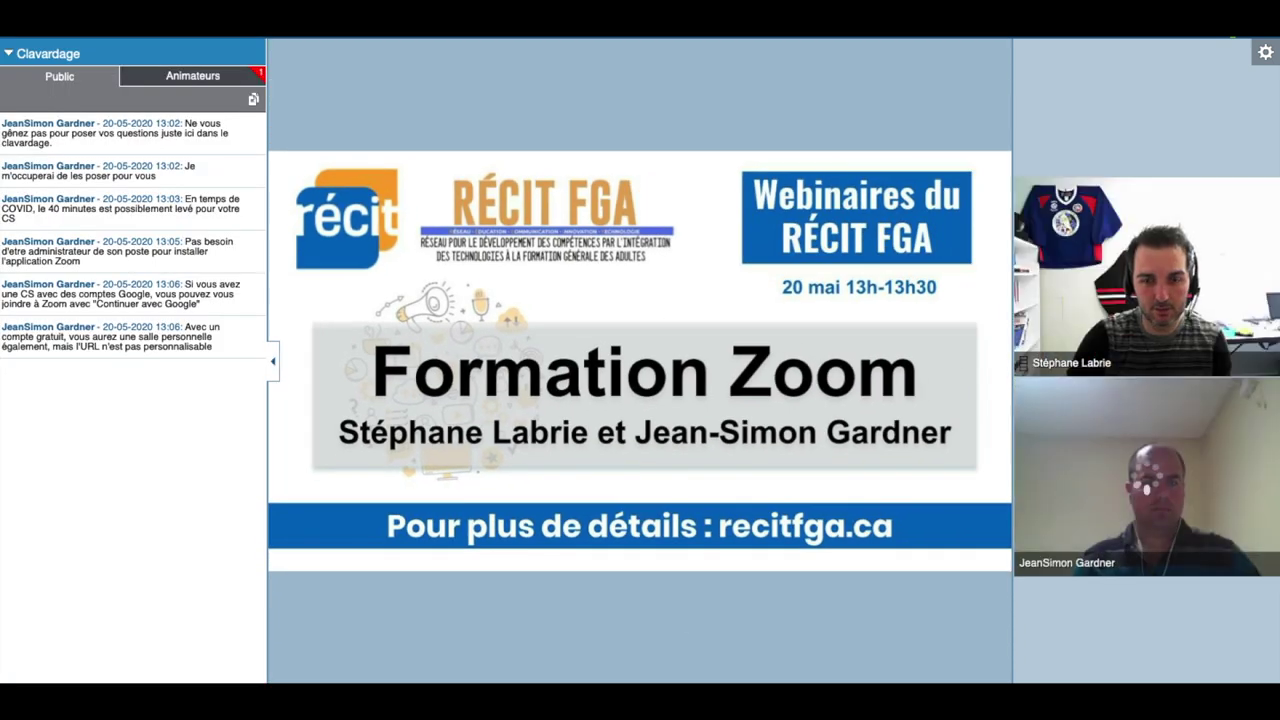
pyautogui.click(273, 361)
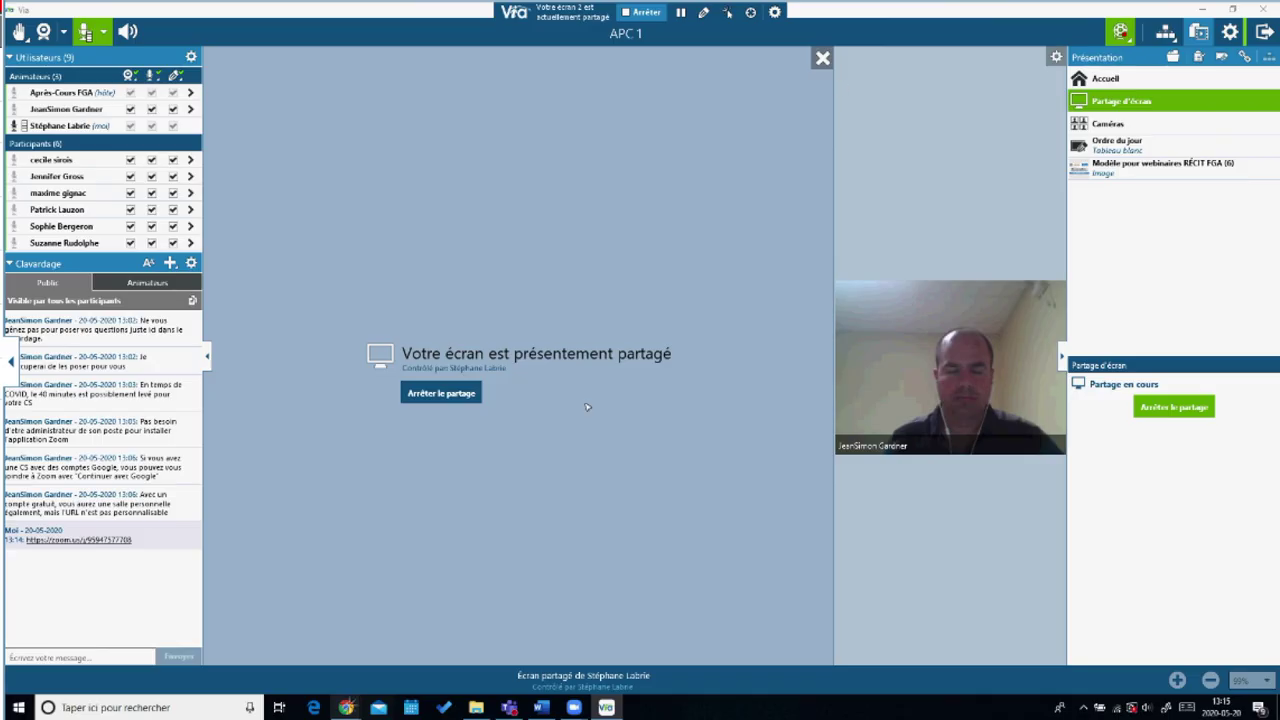
# Switch to the Zoom sign-in page in the private browser window and sign in with the account e-mail and password.
pyautogui.moveTo(345, 707)
pyautogui.click(307, 658)
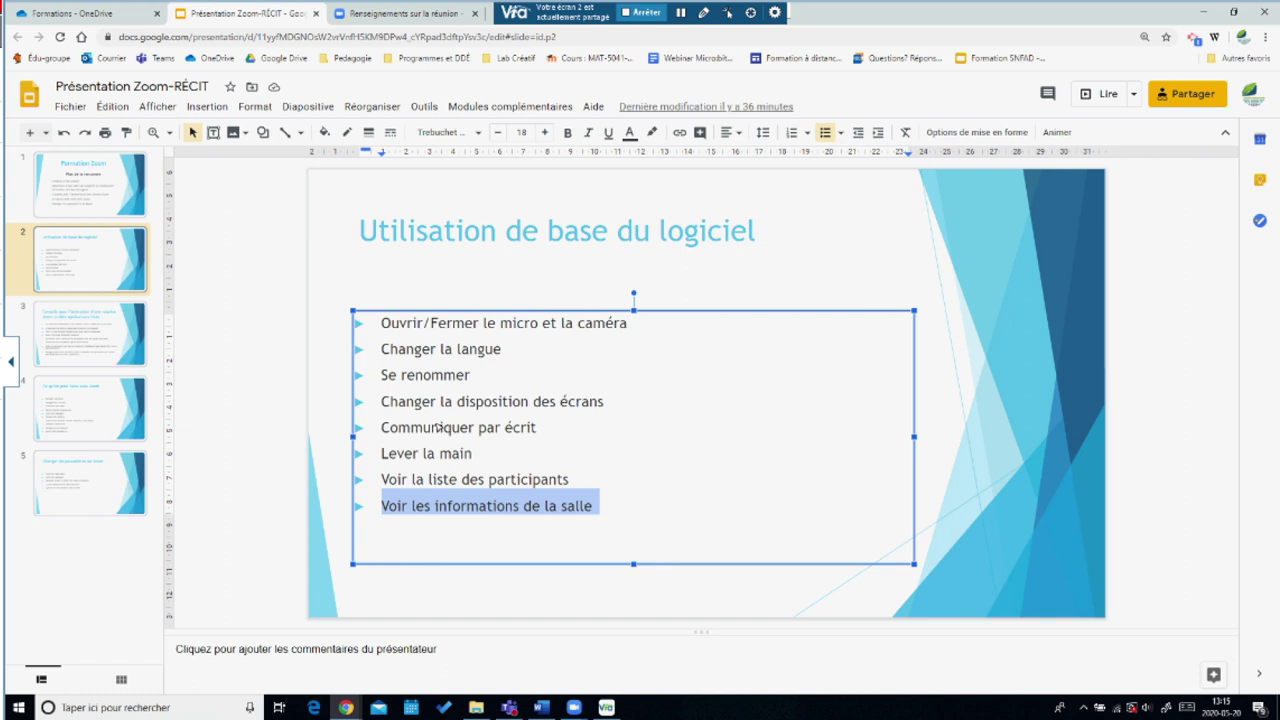
pyautogui.moveTo(345, 707)
pyautogui.click(392, 668)
pyautogui.click(543, 238)
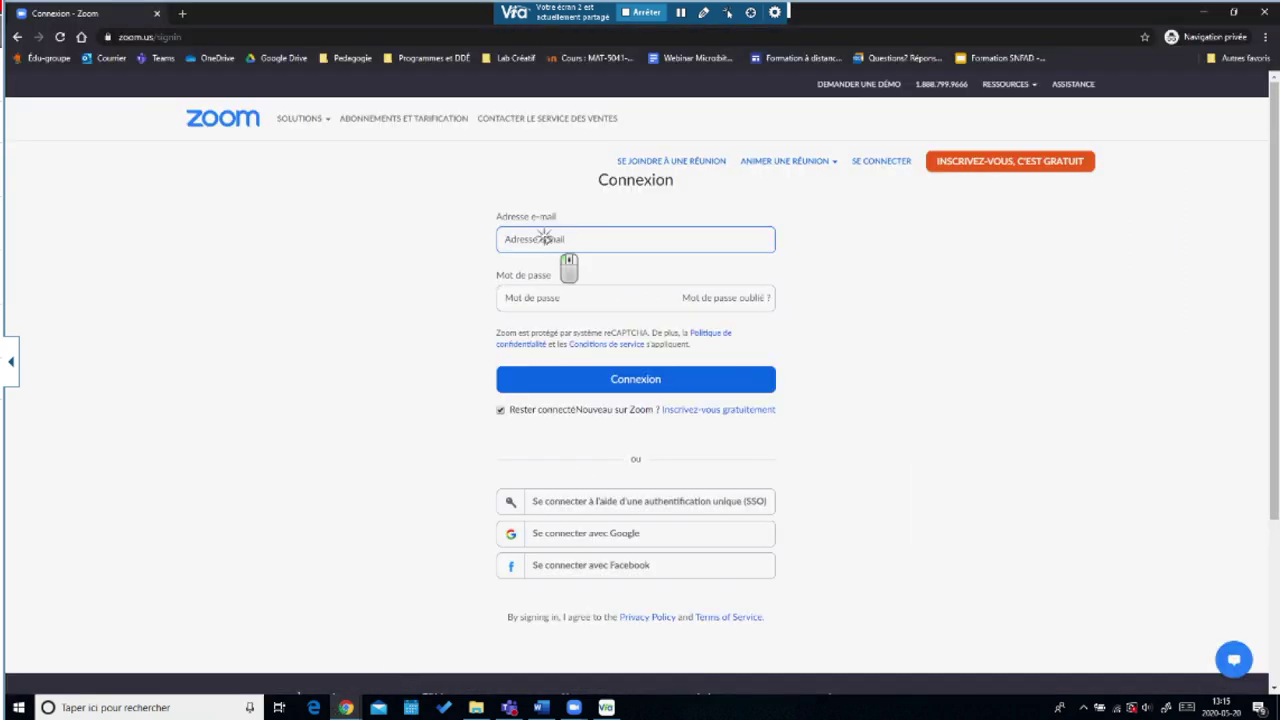
pyautogui.click(560, 270)
pyautogui.click(570, 300)
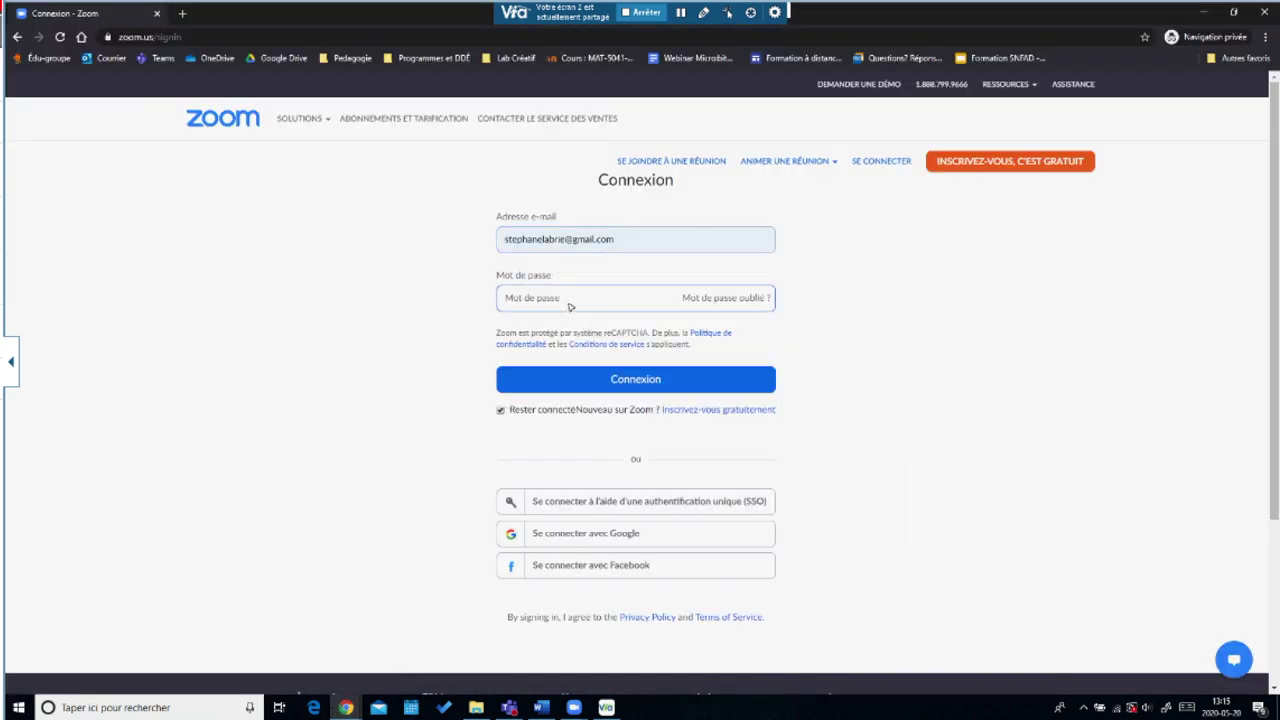
pyautogui.write('********')
pyautogui.click(628, 379)
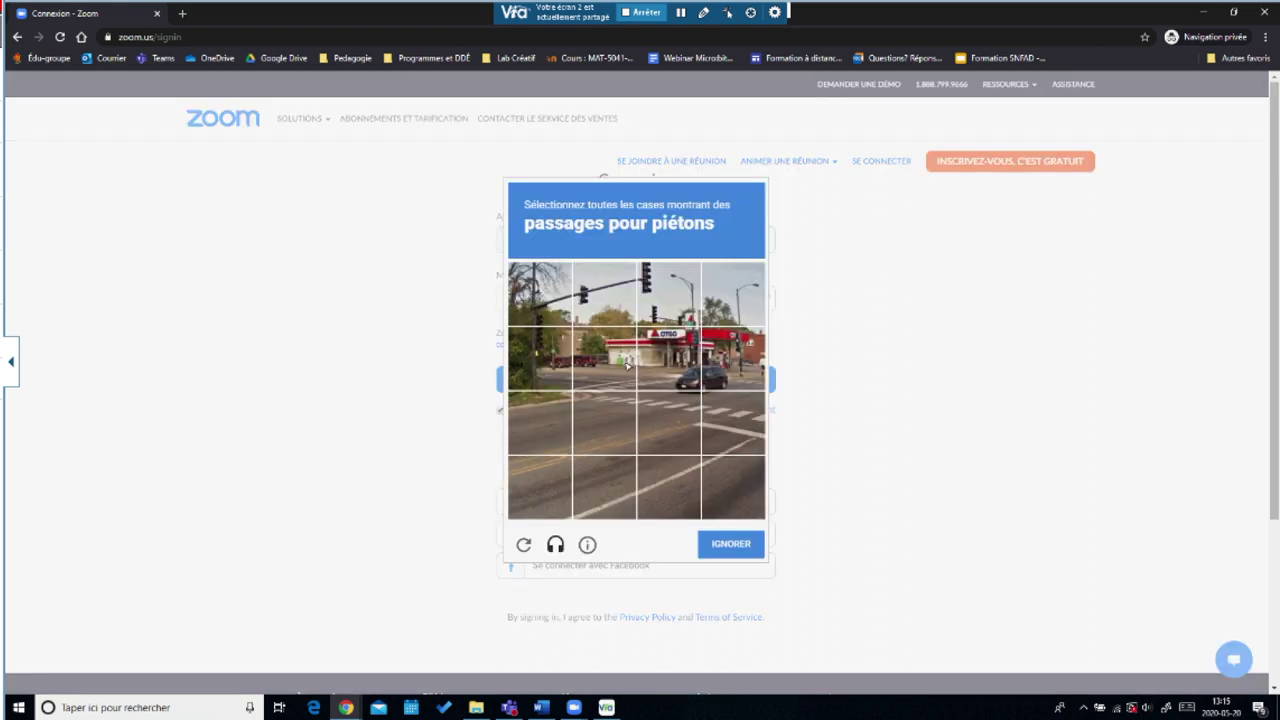
# Select the six CAPTCHA squares covering the pedestrian crossings in the second and third rows and submit the verification.
pyautogui.click(675, 375)
pyautogui.click(750, 392)
pyautogui.click(725, 430)
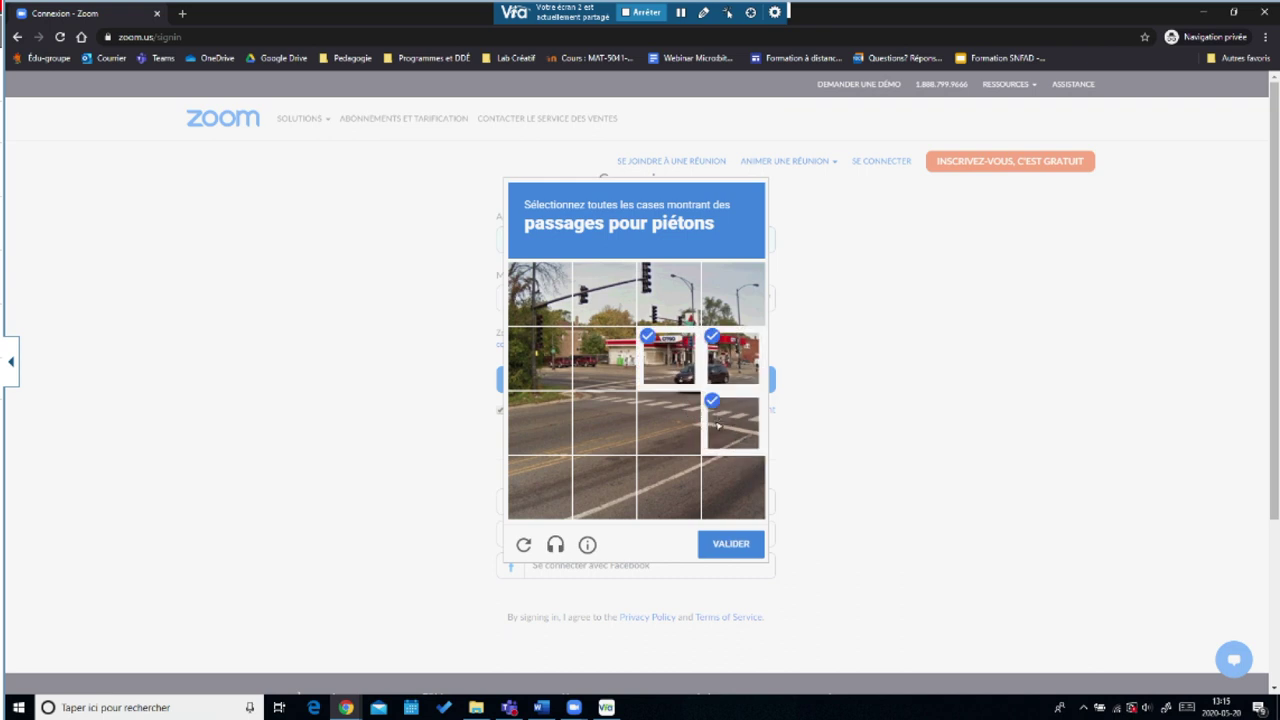
pyautogui.click(682, 435)
pyautogui.click(624, 438)
pyautogui.click(610, 372)
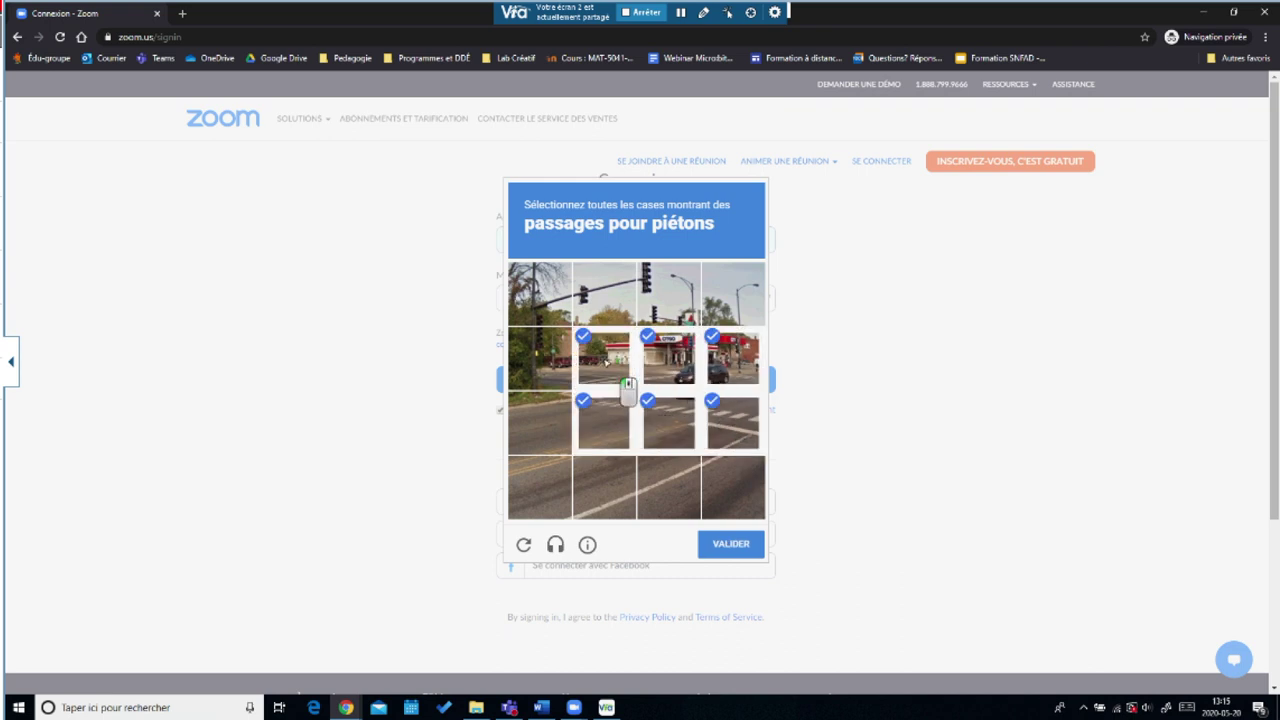
pyautogui.click(731, 543)
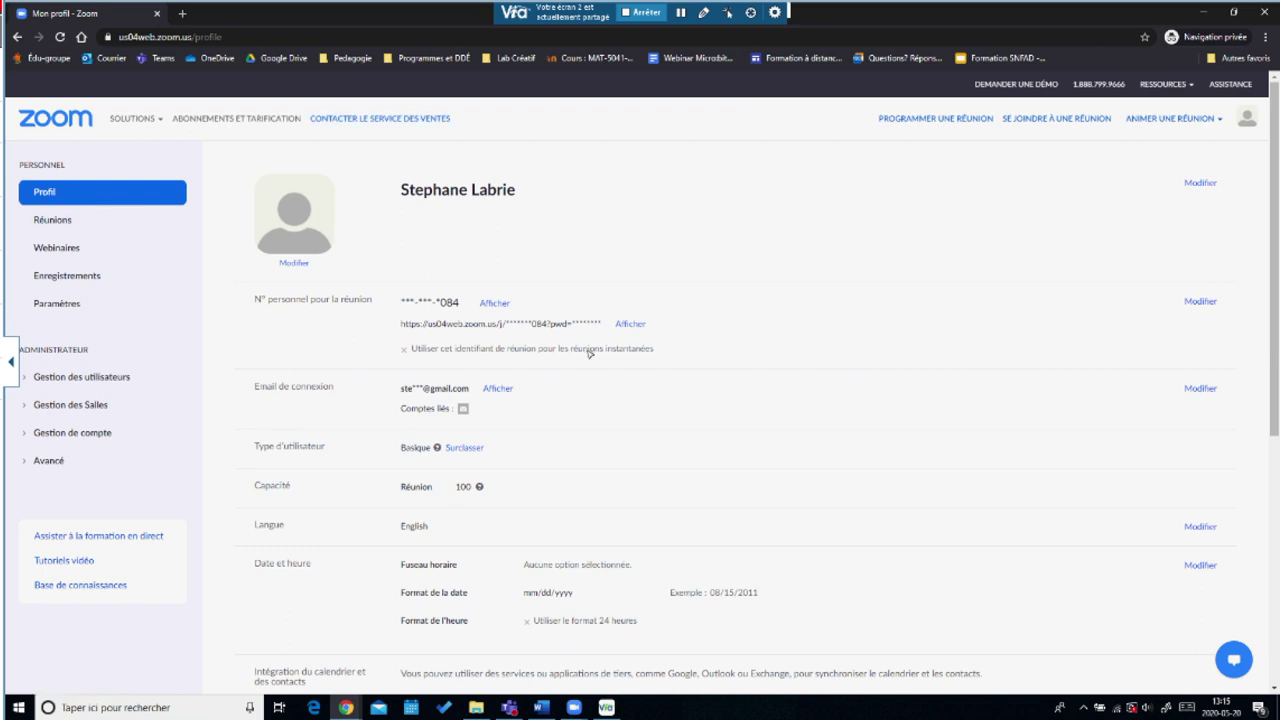
# Display the personal meeting room's details in the account's meetings section and highlight its full invitation link.
pyautogui.click(58, 221)
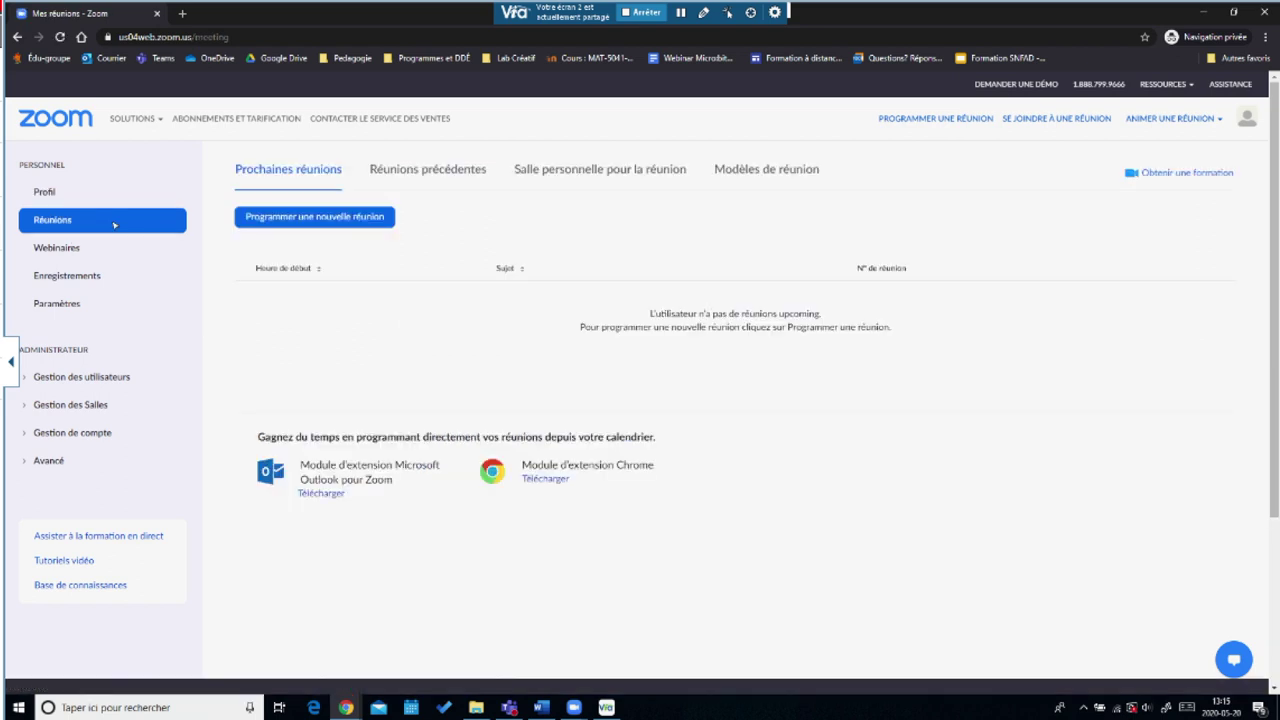
pyautogui.click(585, 172)
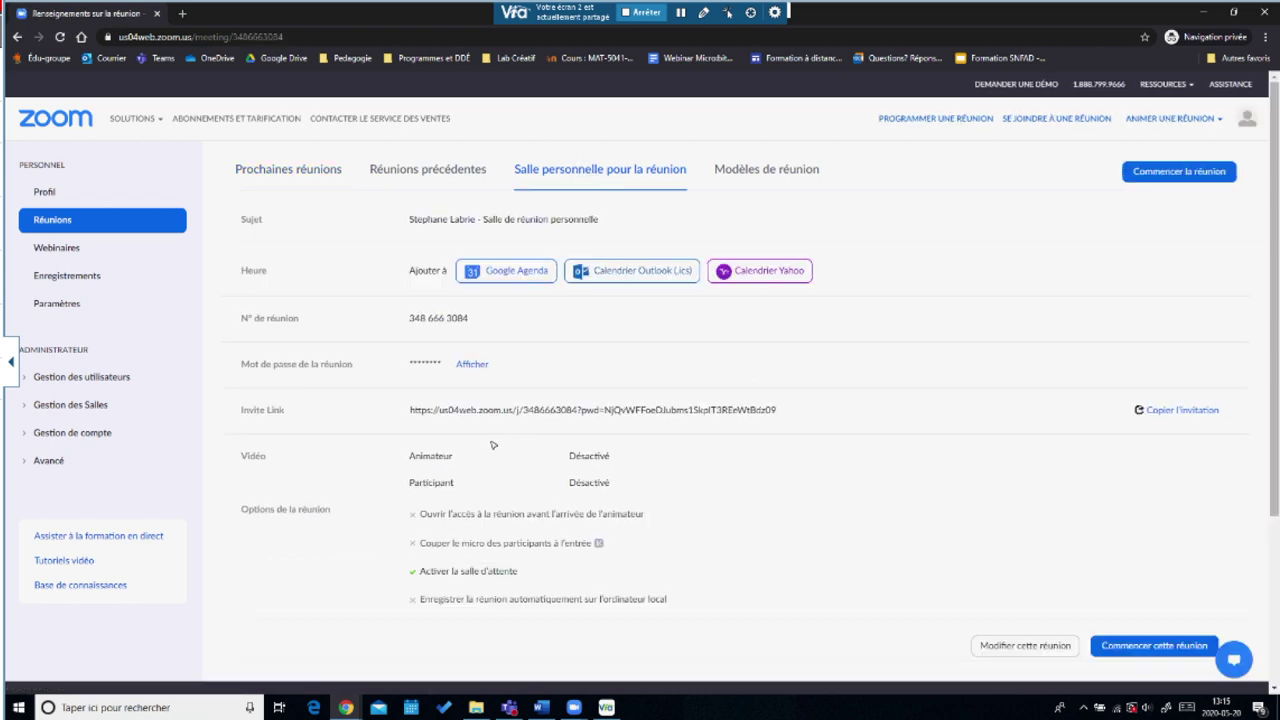
pyautogui.moveTo(410, 415); pyautogui.dragTo(528, 411)
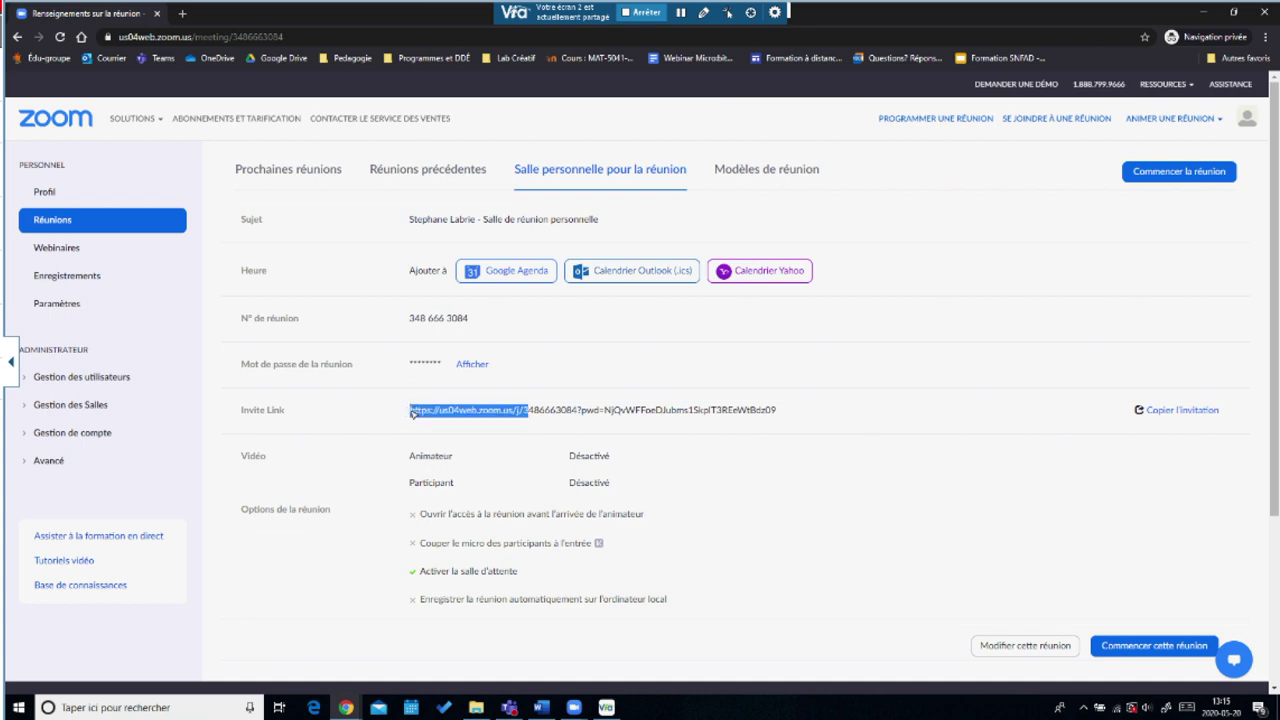
pyautogui.tripleClick(780, 412)
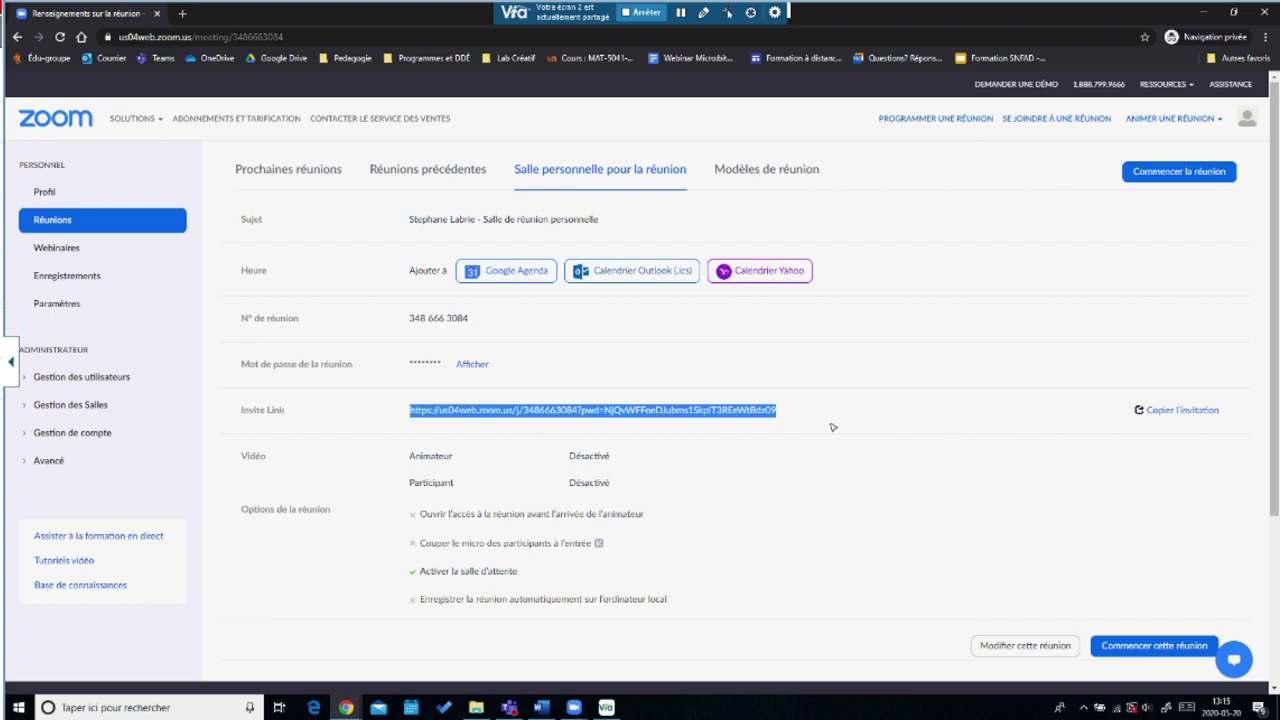
pyautogui.click(411, 411)
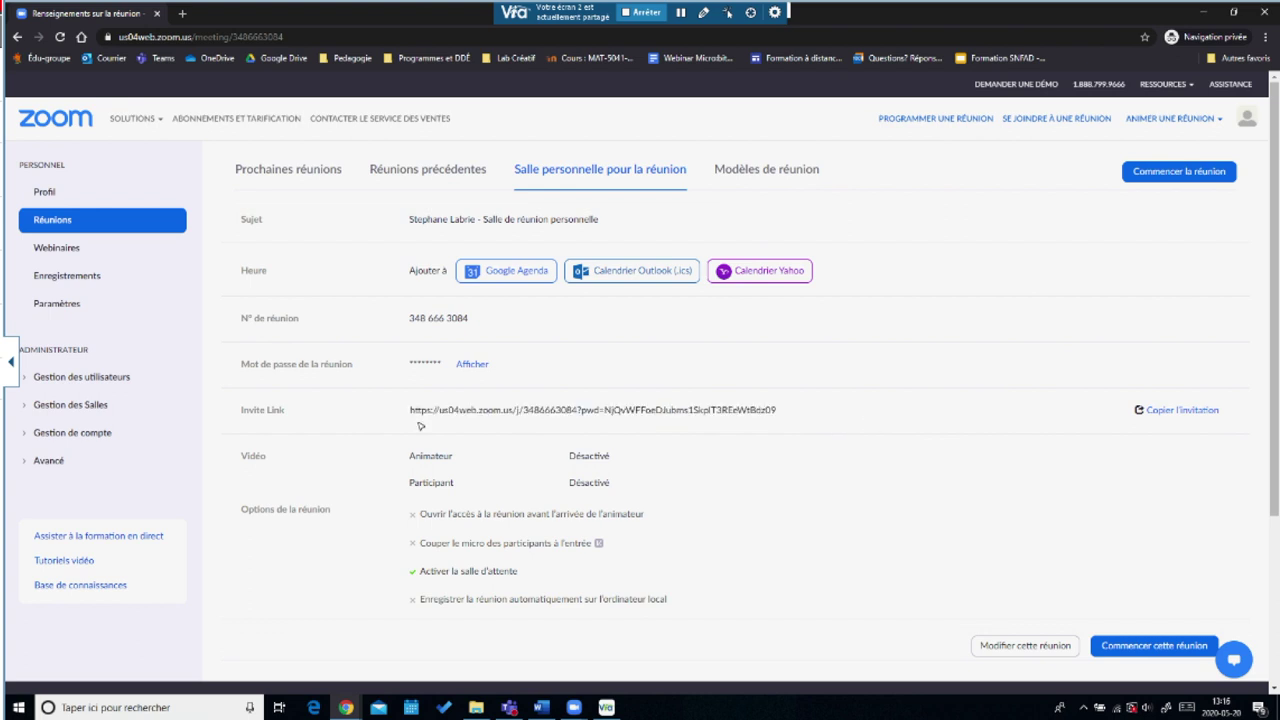
pyautogui.moveTo(411, 411); pyautogui.dragTo(780, 412)
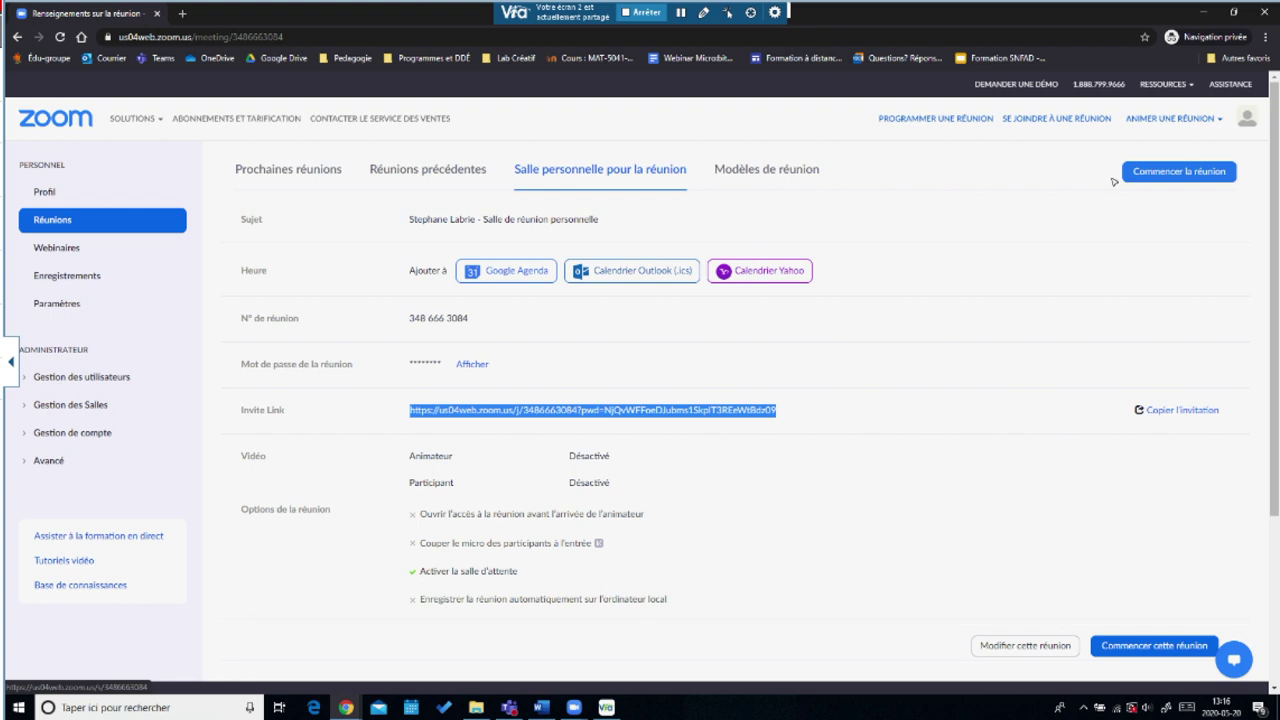
# Start the personal room's meeting from the web page and decline opening Zoom Meetings.
pyautogui.click(1170, 174)
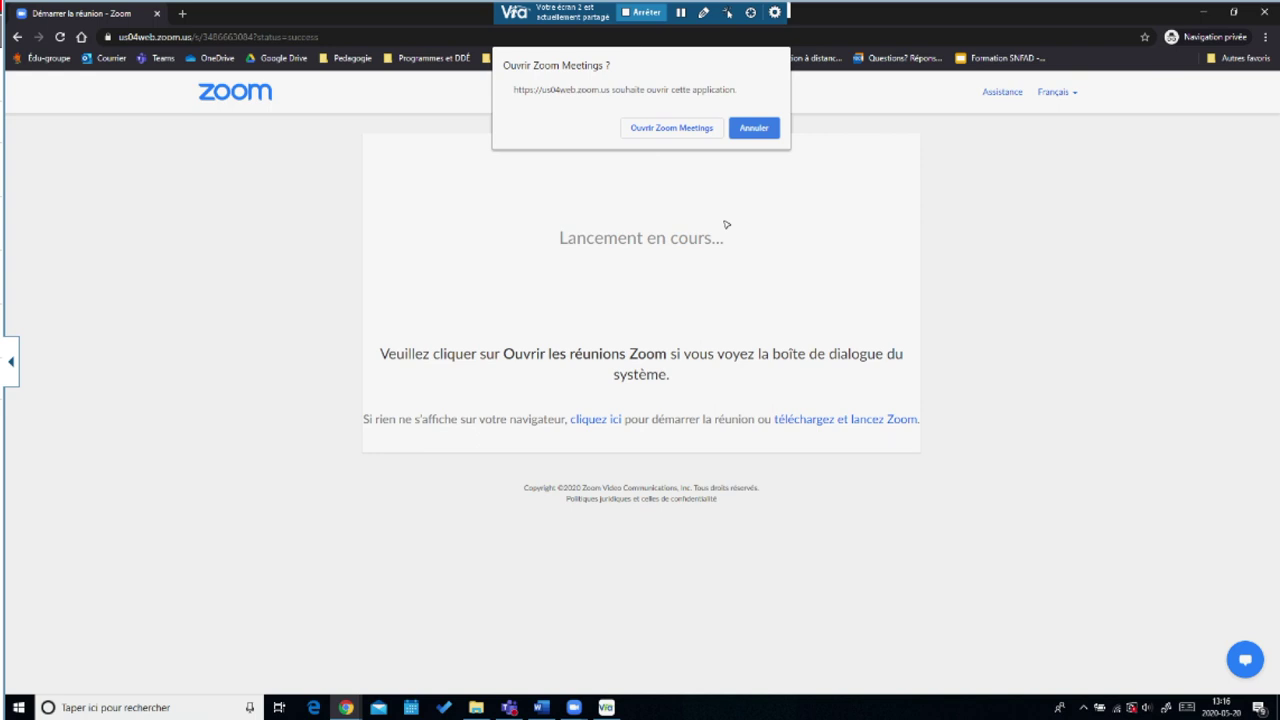
pyautogui.click(752, 128)
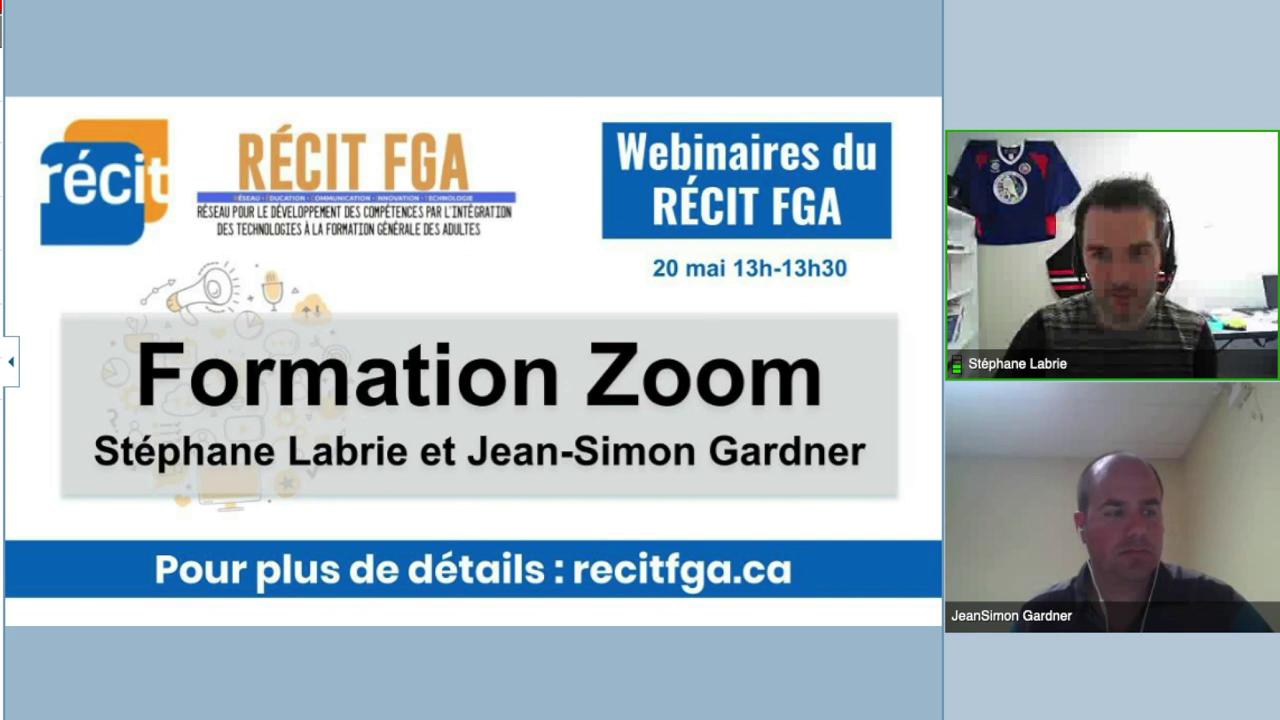
# Return to the Google Slides presentation, highlight "crédit Après-Cours FGA" in the meeting-hosting tips title and place the cursor in the first tip.
pyautogui.click(10, 372)
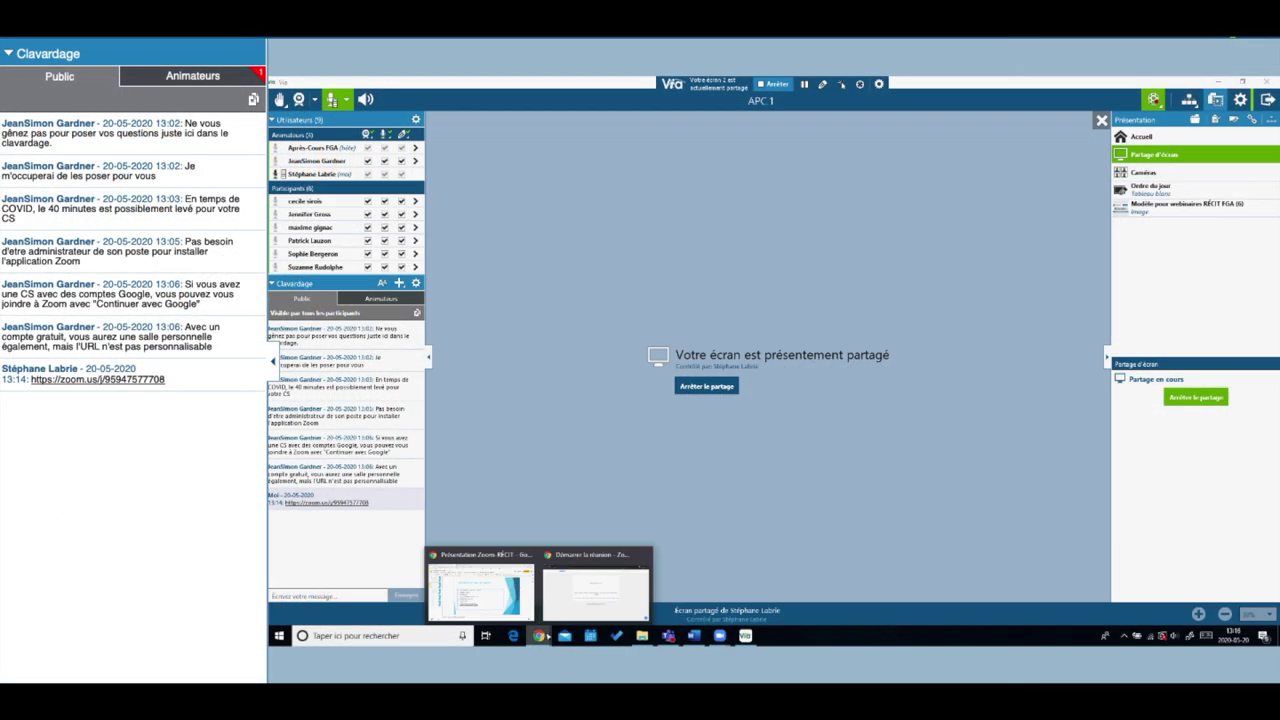
pyautogui.click(536, 600)
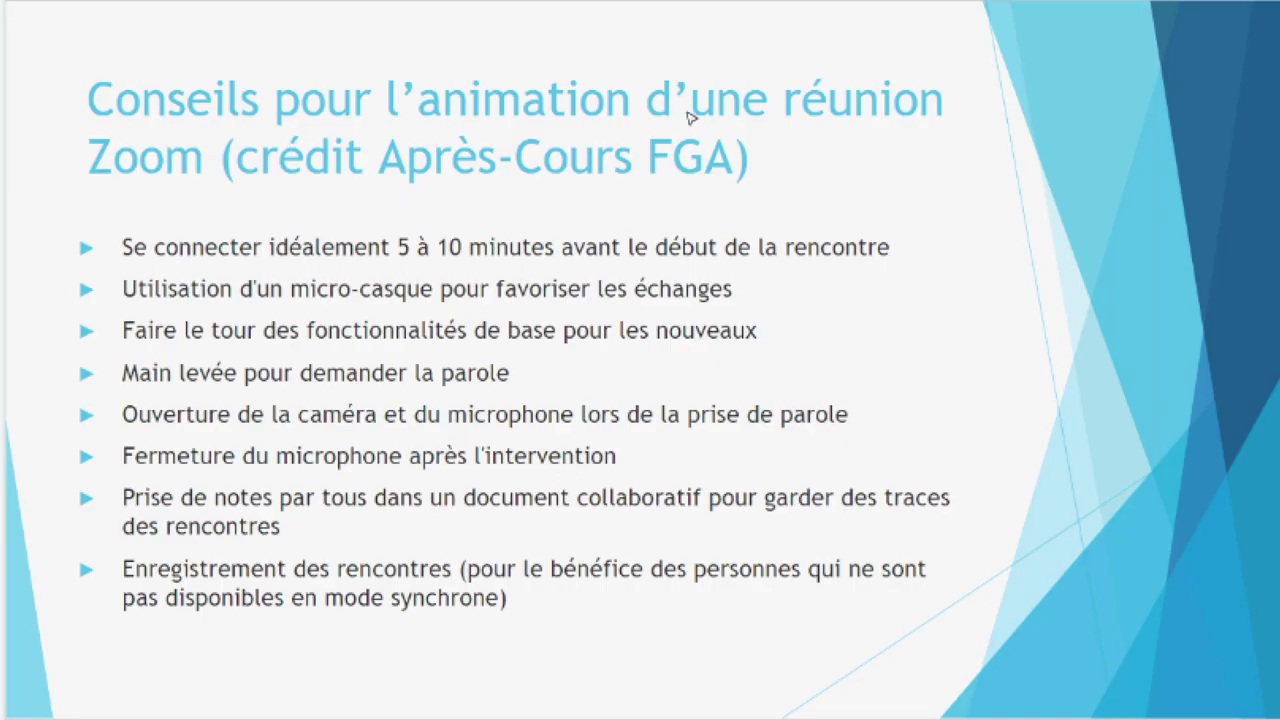
pyautogui.click(277, 160)
pyautogui.moveTo(237, 160); pyautogui.dragTo(737, 165)
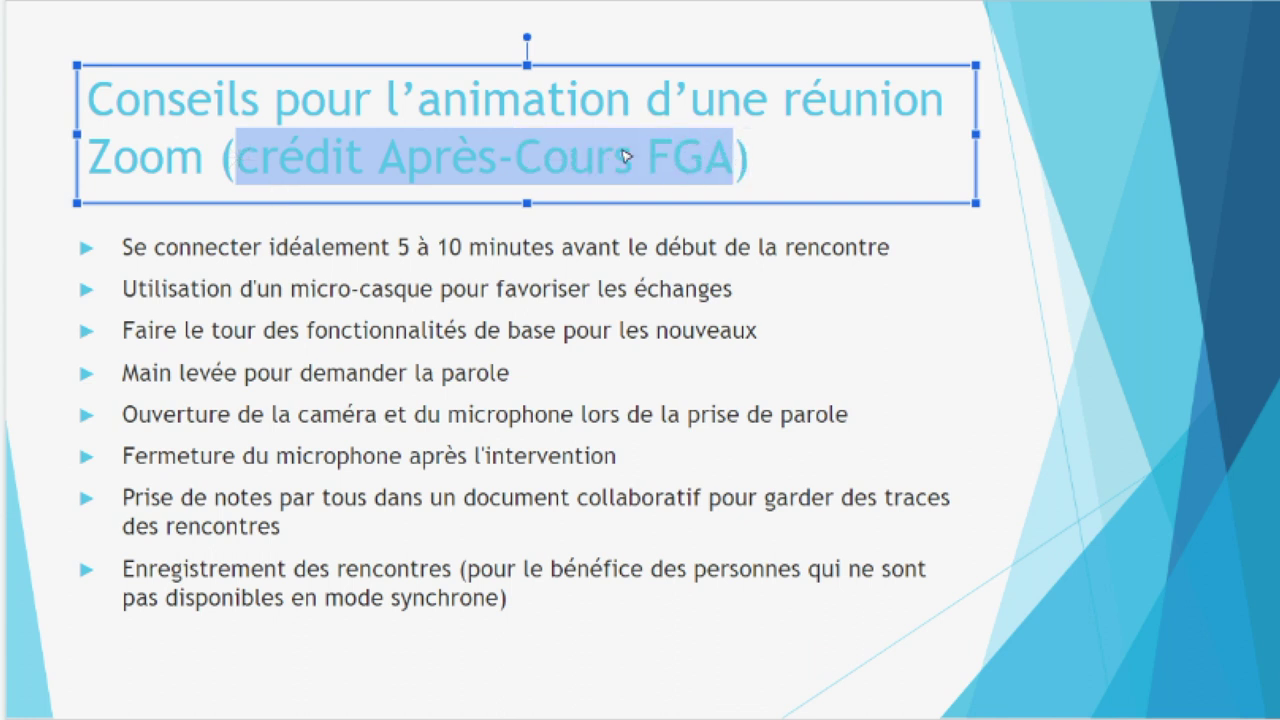
pyautogui.click(155, 247)
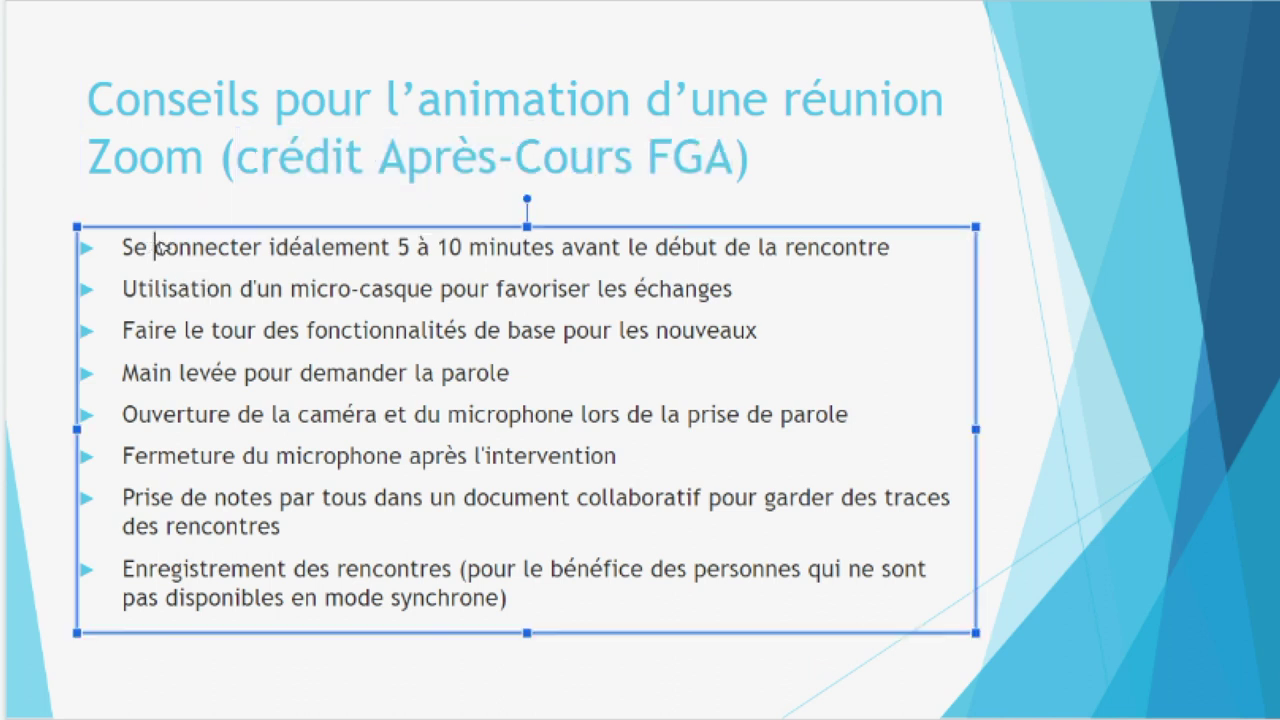